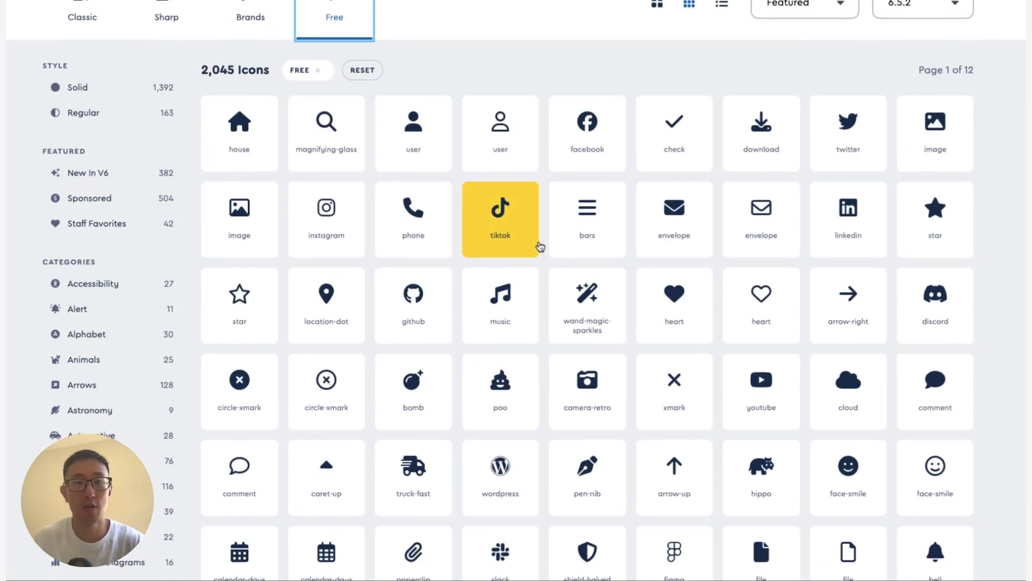
Preview the rotate-right icon's details in the Free icons grid, then close them.
scroll(690, 253, "down", 3)
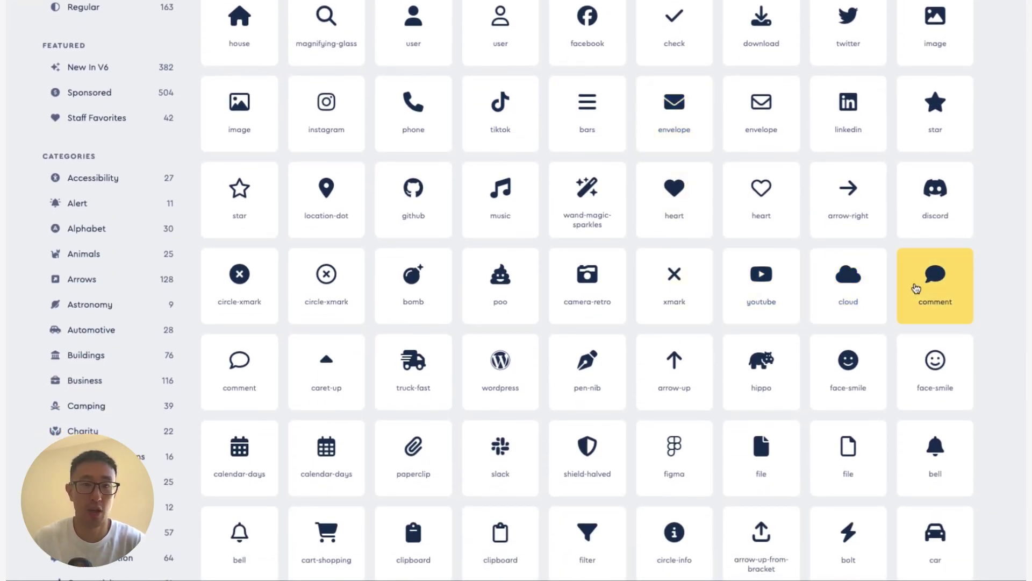
scroll(921, 296, "down", 4)
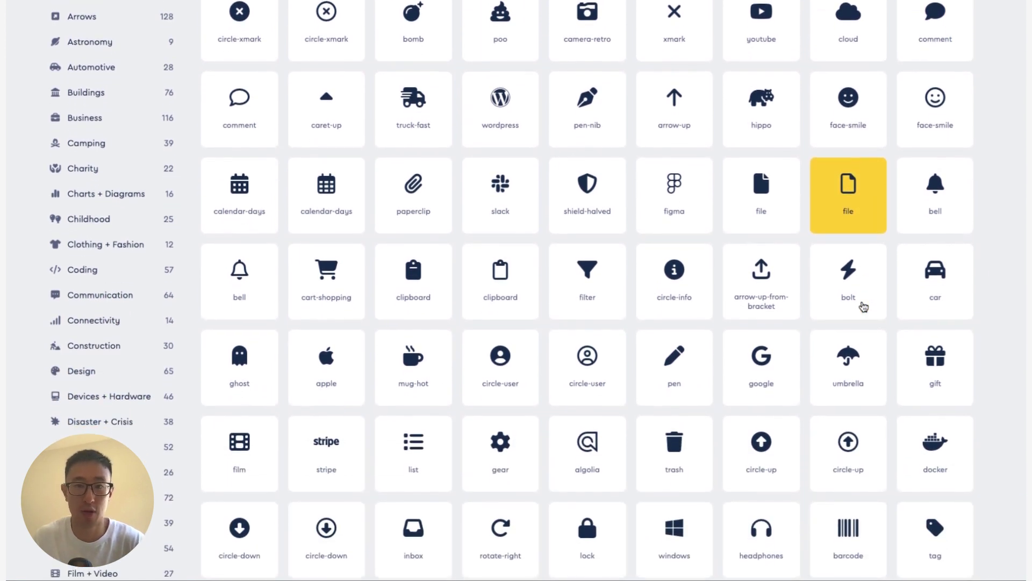
scroll(863, 307, "down", 2)
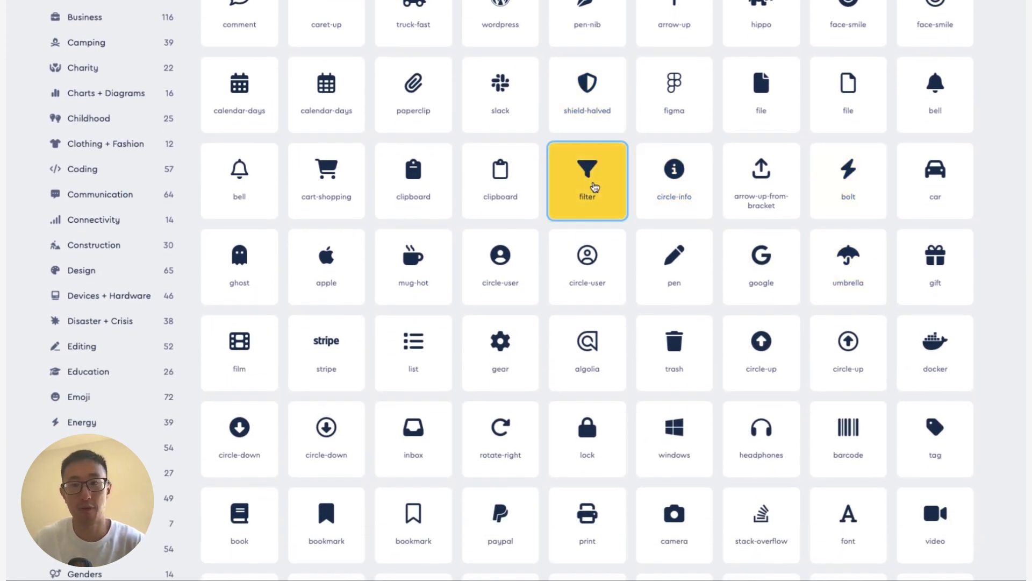
scroll(526, 210, "down", 3)
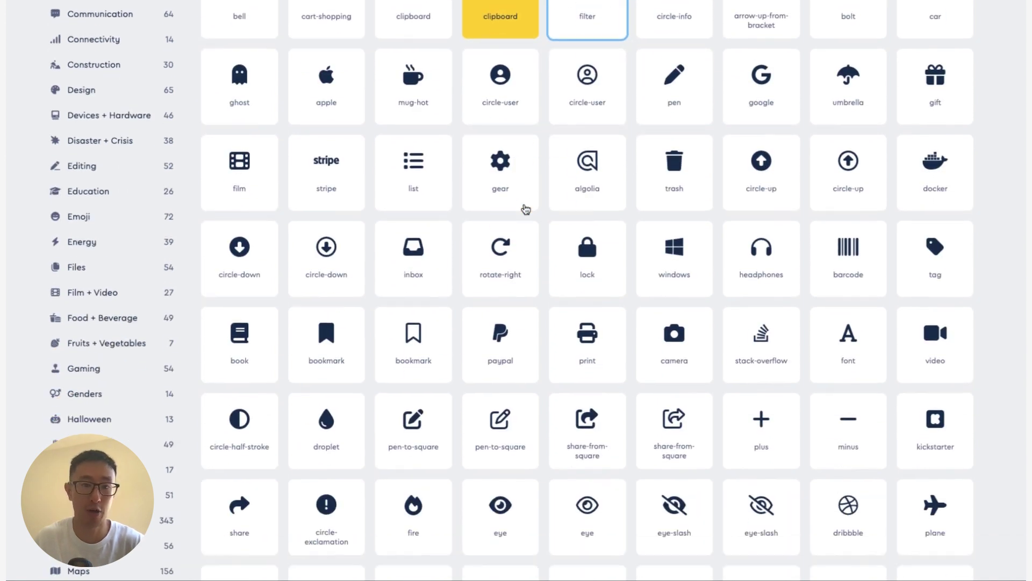
scroll(537, 263, "down", 2)
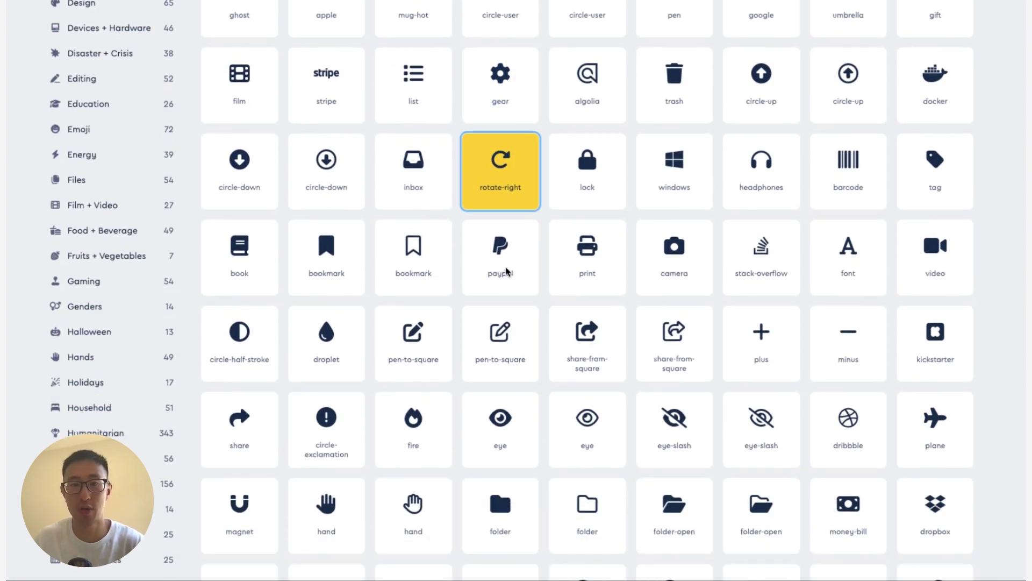
left_click(530, 264)
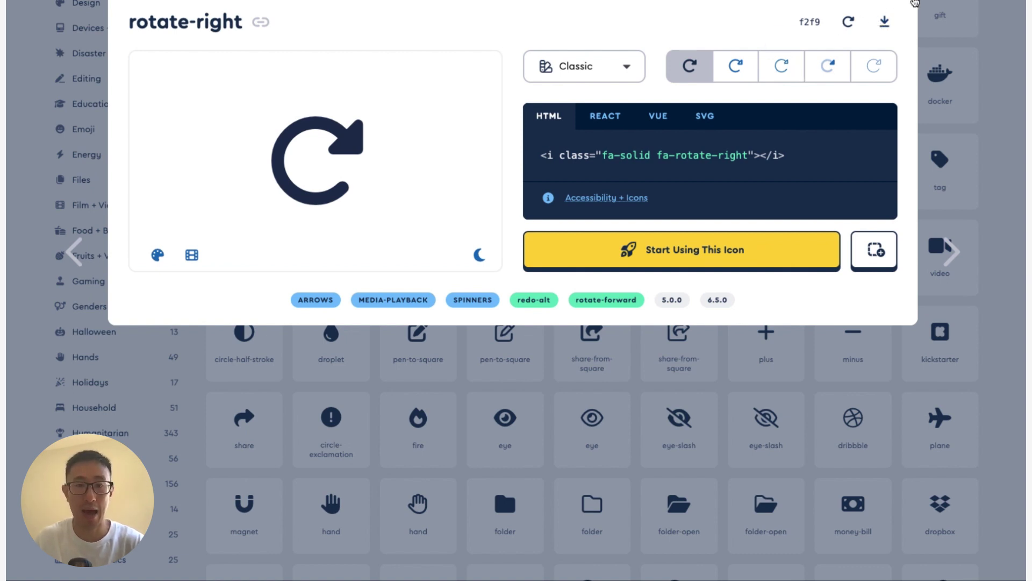
key("Escape")
Load page 2 of the free Font Awesome icons.
scroll(721, 161, "down", 3)
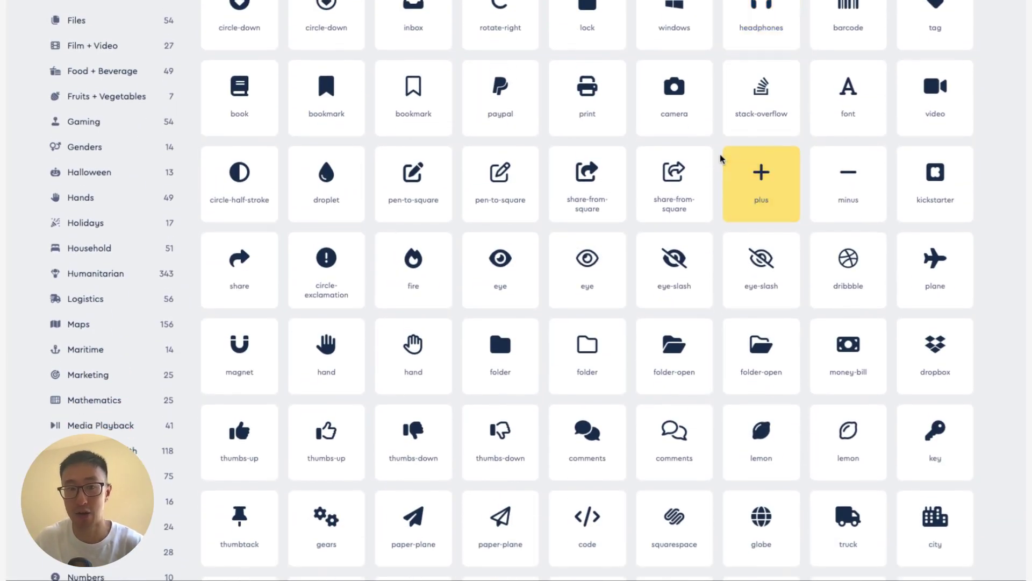
scroll(721, 159, "down", 7)
scroll(721, 160, "down", 2)
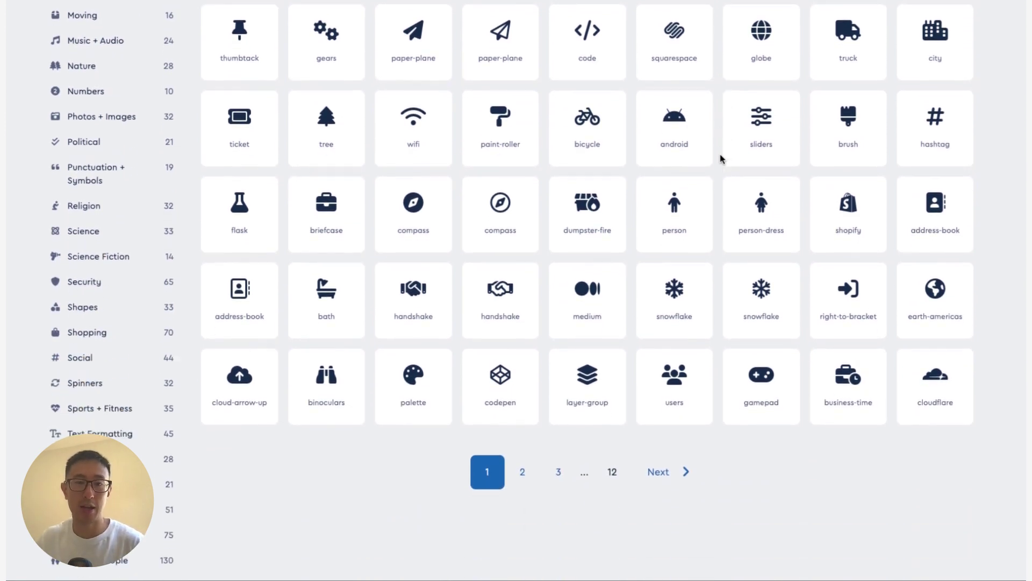
left_click(525, 387)
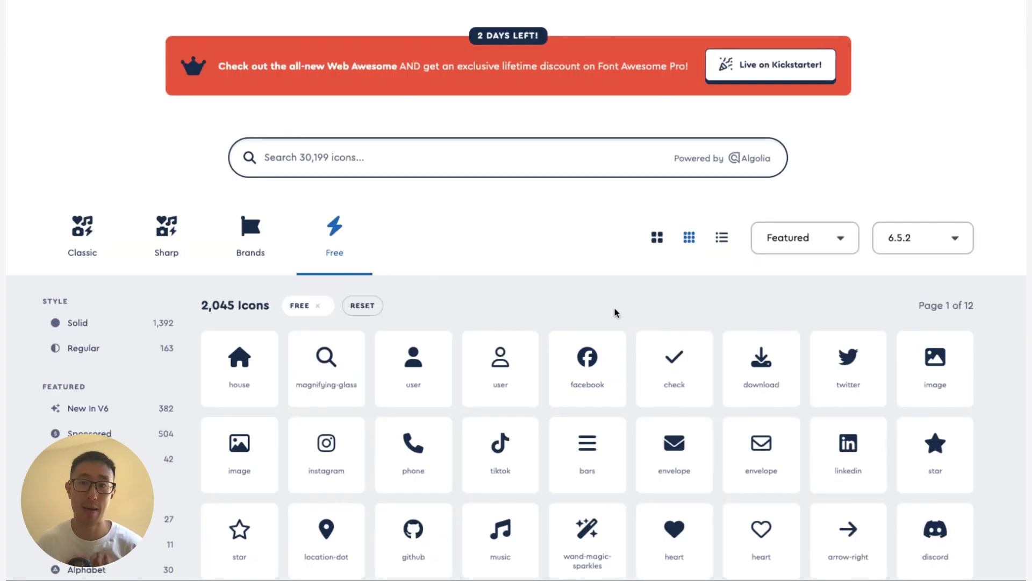
Advance to page 3 of 12 in the free icon listing and browse it.
scroll(615, 312, "down", 7)
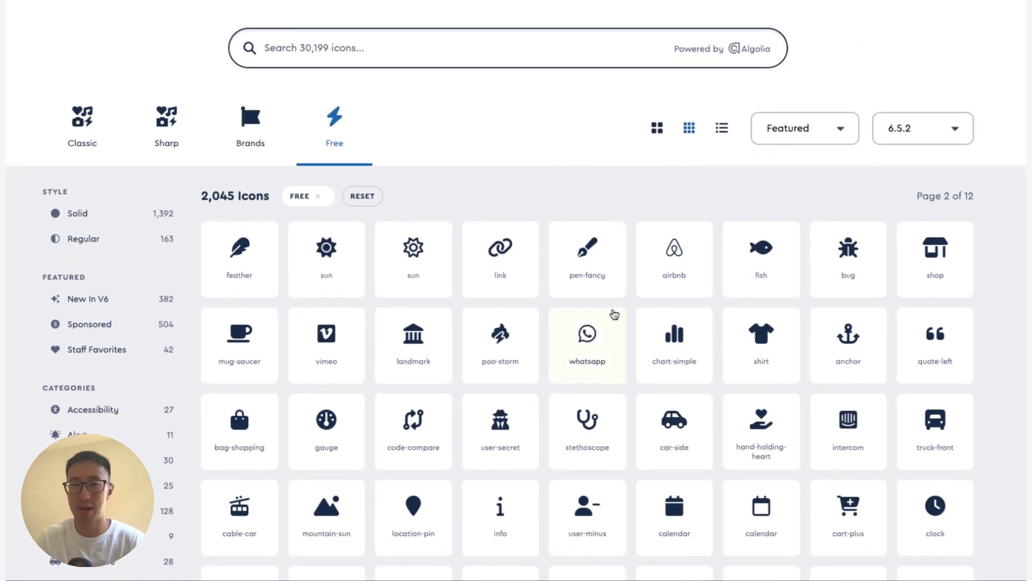
scroll(614, 314, "down", 4)
scroll(614, 315, "down", 10)
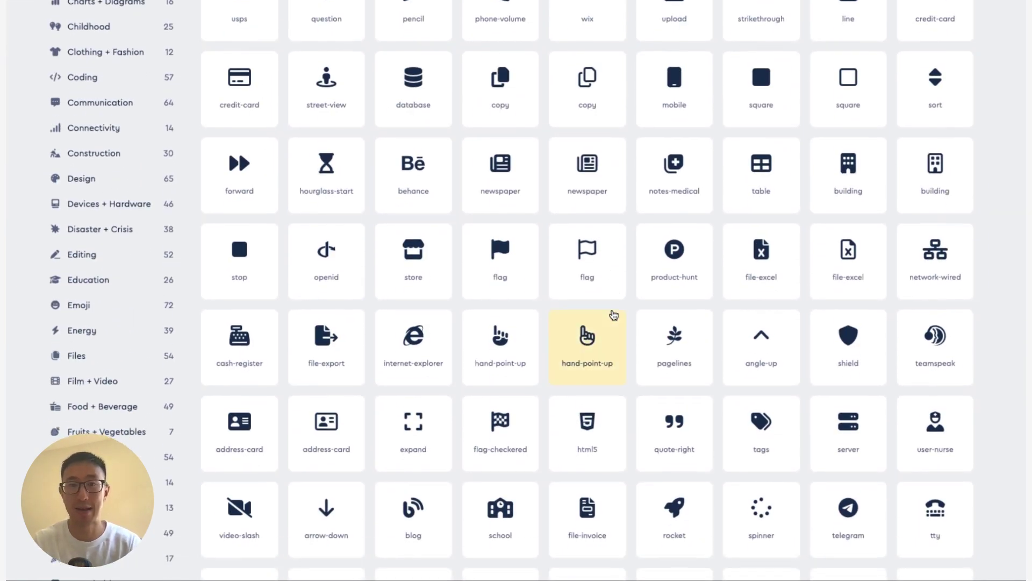
scroll(614, 315, "down", 9)
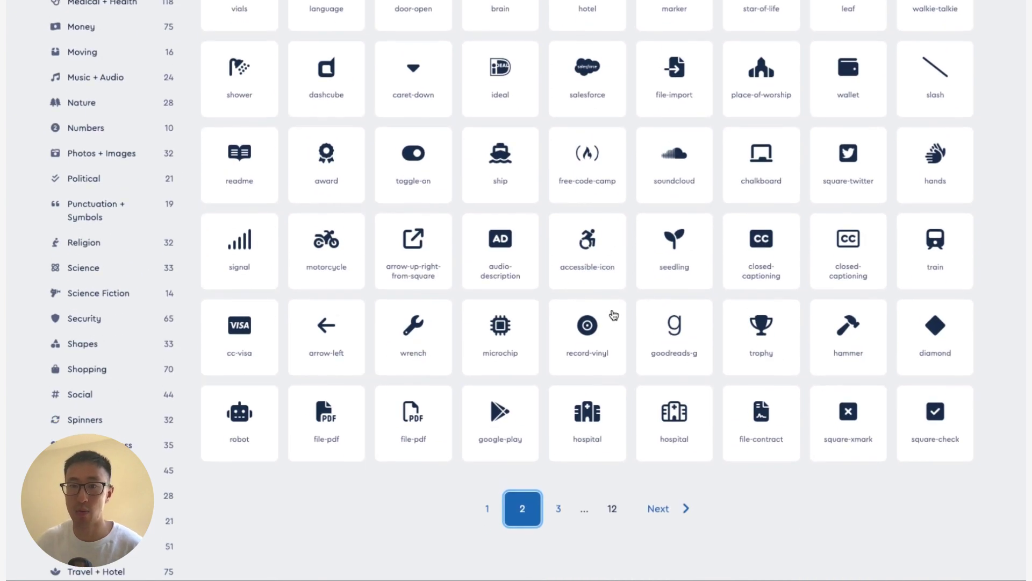
left_click(647, 483)
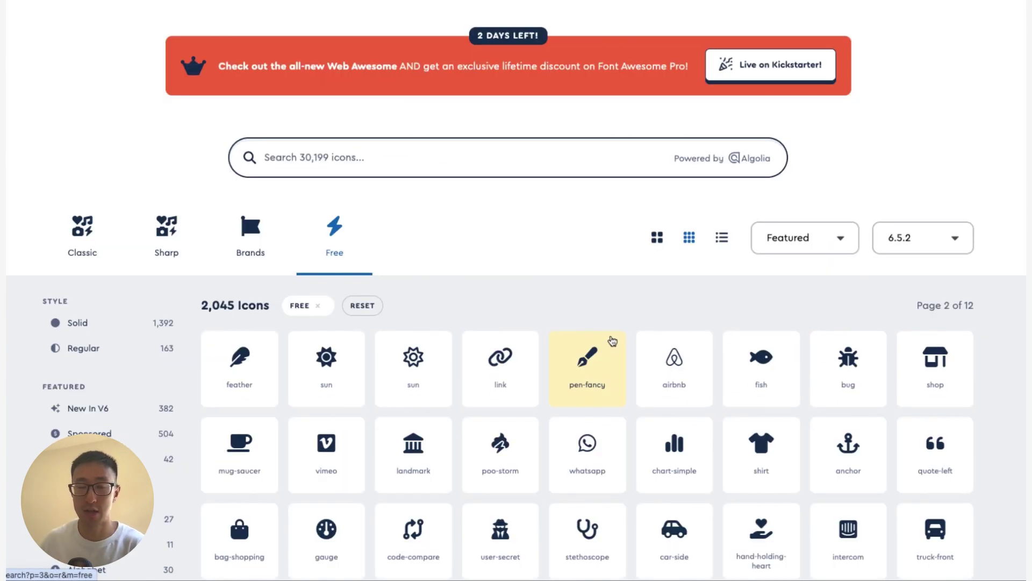
scroll(614, 339, "down", 12)
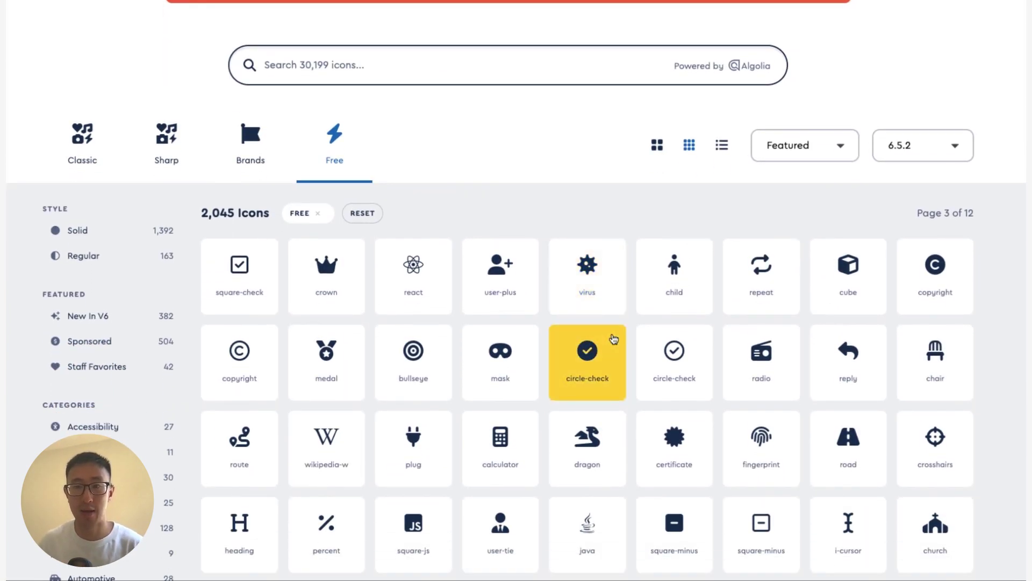
scroll(614, 339, "down", 6)
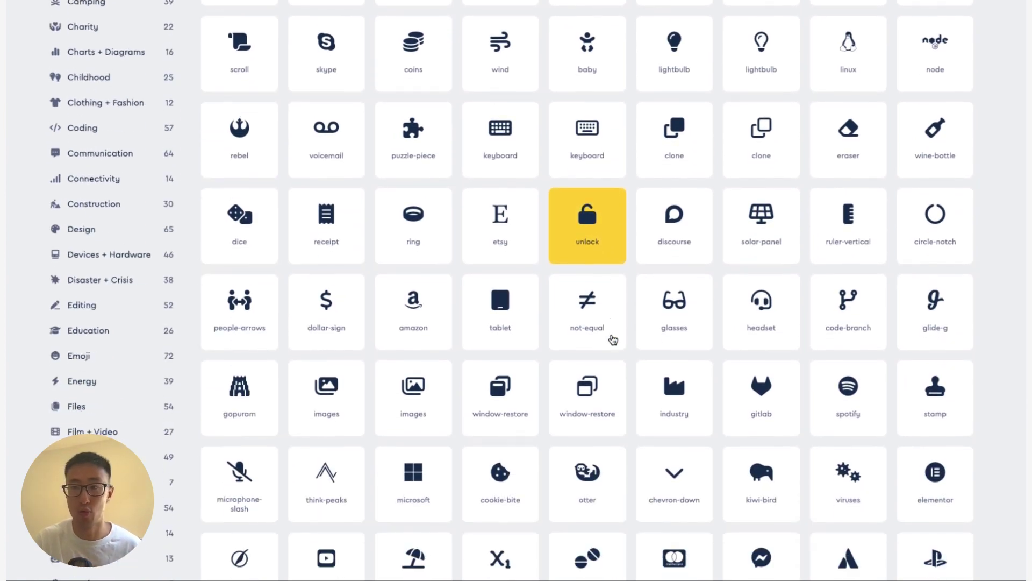
scroll(948, 247, "down", 5)
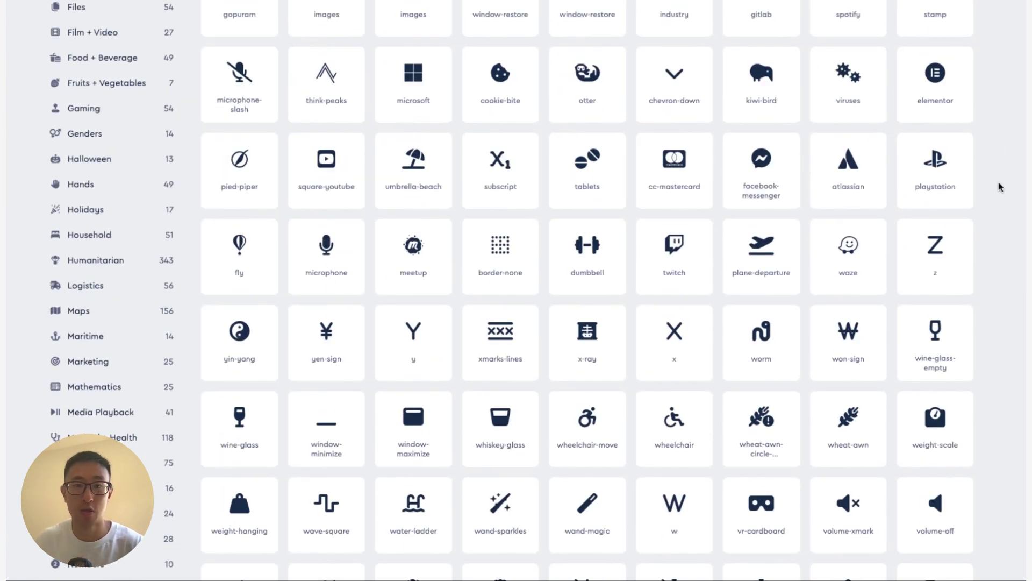
scroll(1016, 123, "down", 3)
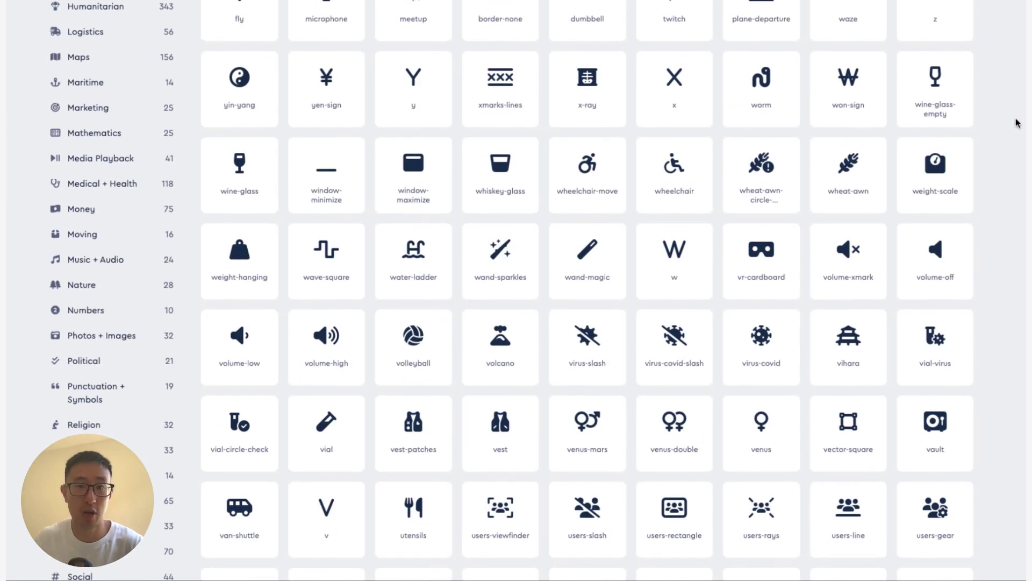
scroll(1016, 123, "down", 3)
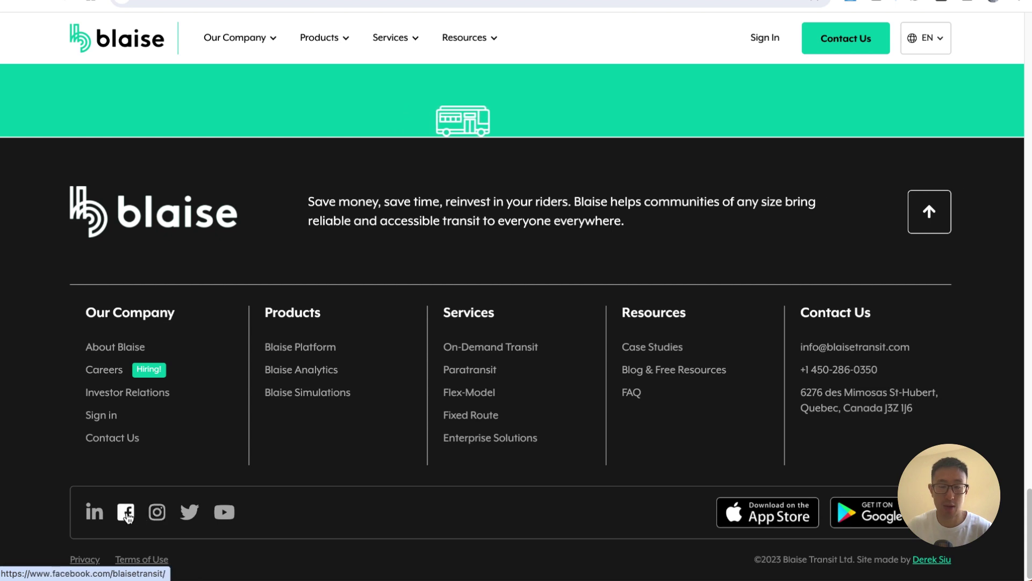
Inspect the Blaise footer's social icons row in DevTools to see its flex styling, then close DevTools.
right_click(361, 514)
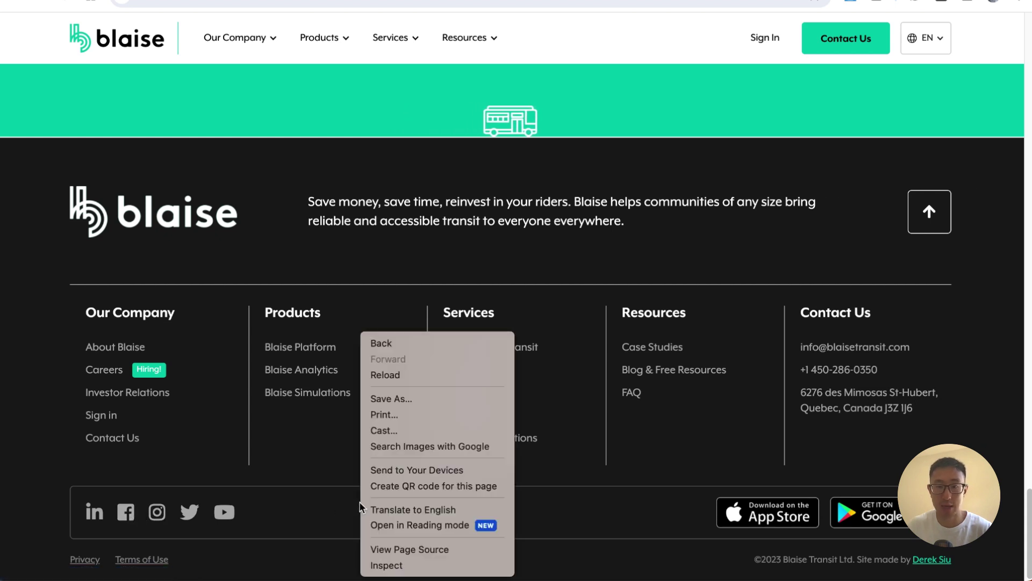
left_click(407, 565)
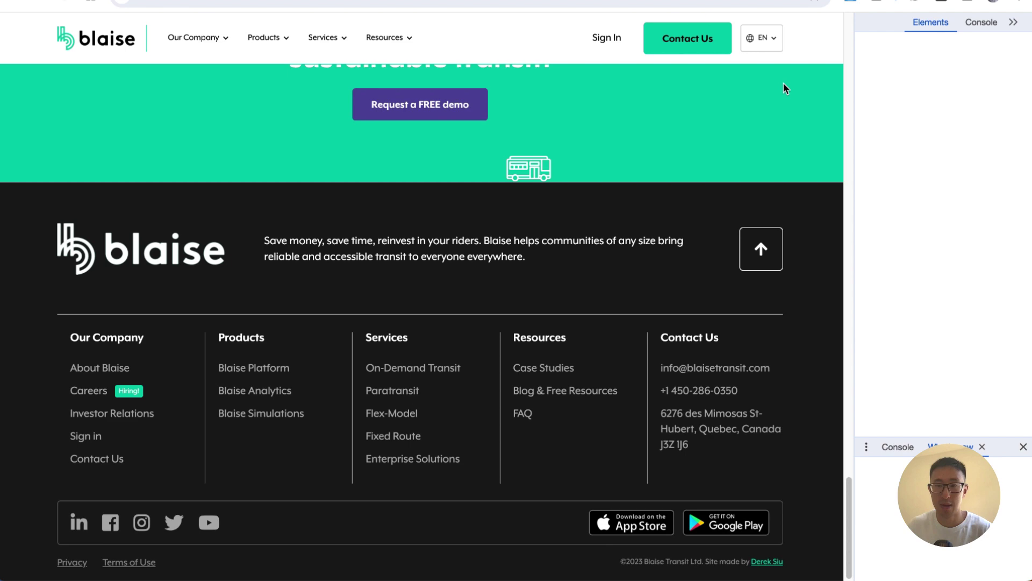
left_click(867, 23)
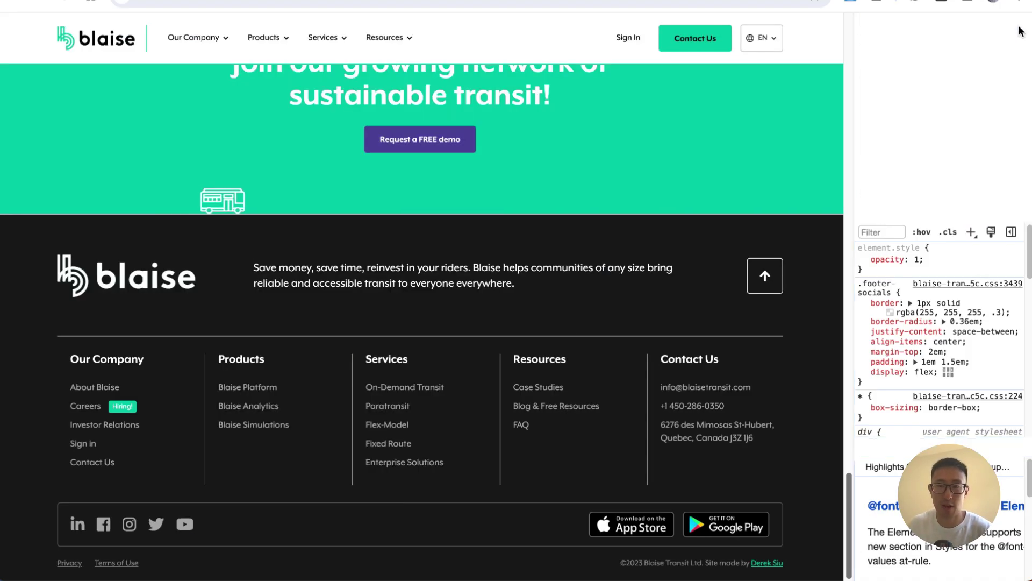
left_click(1021, 22)
scroll(721, 337, "down", 6)
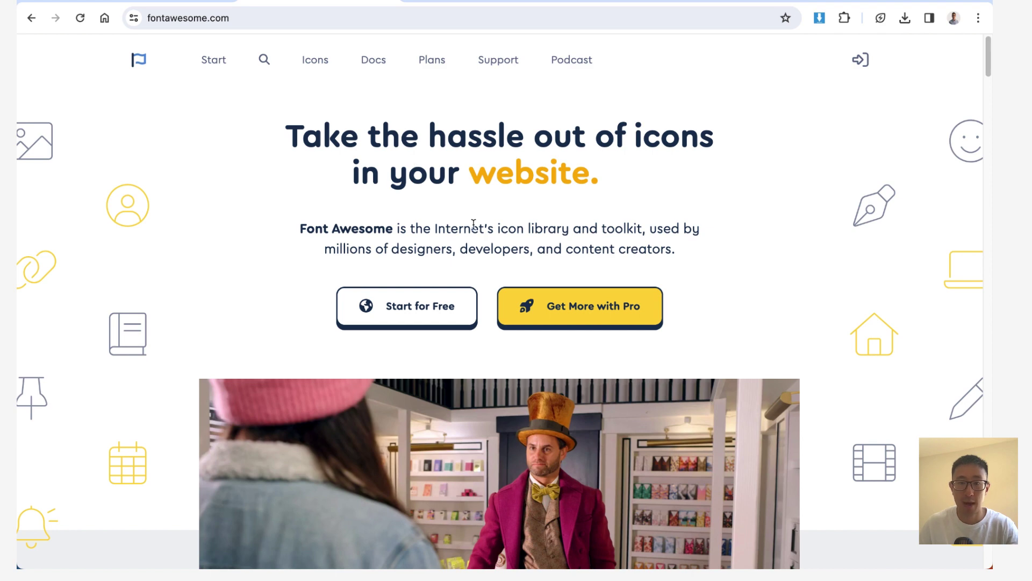
From Start for Free, reach the Downloads page and download the Free For Web 6.5.1 package.
left_click(391, 320)
scroll(391, 318, "down", 3)
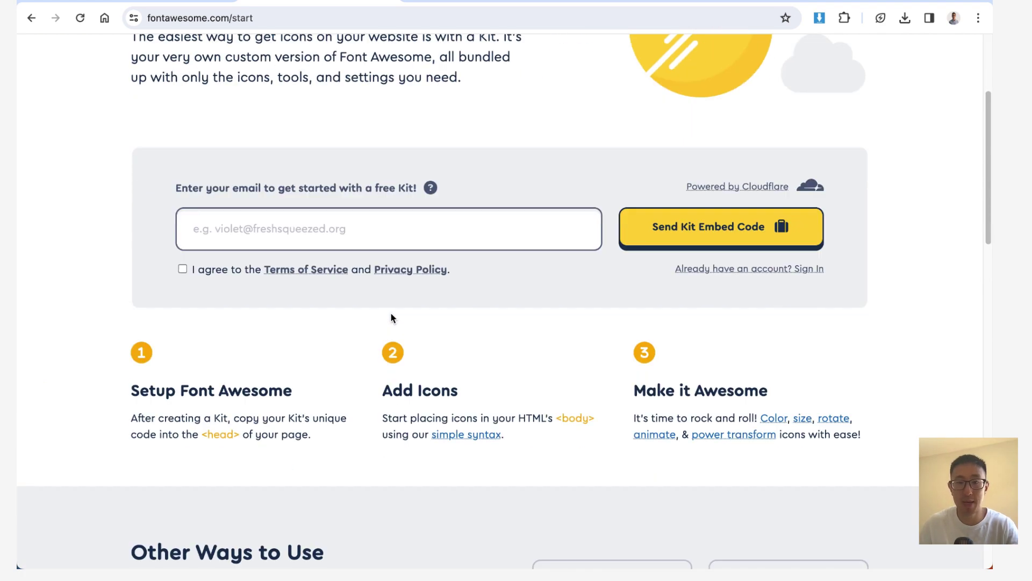
scroll(390, 317, "down", 5)
scroll(390, 317, "up", 8)
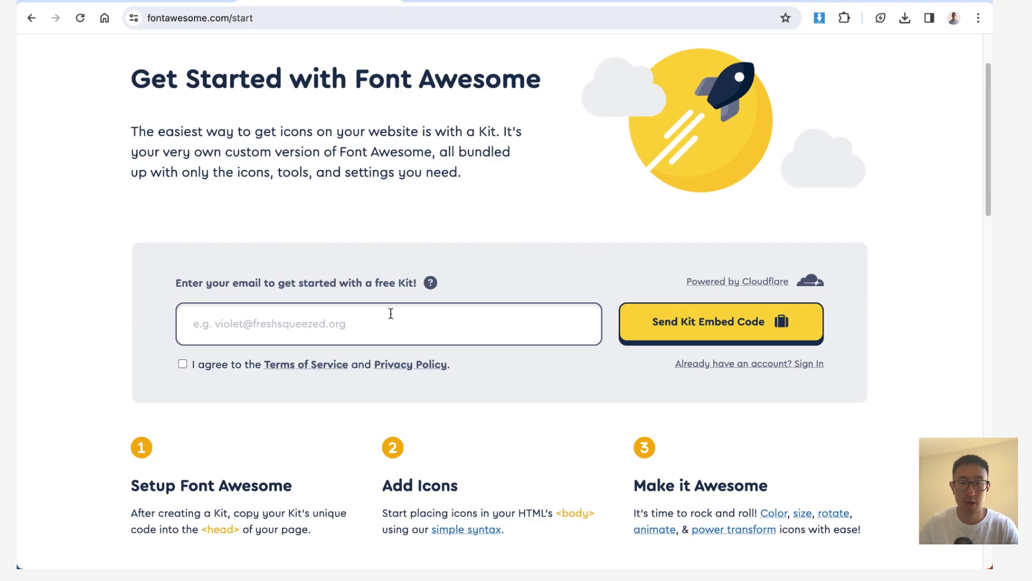
scroll(391, 313, "down", 10)
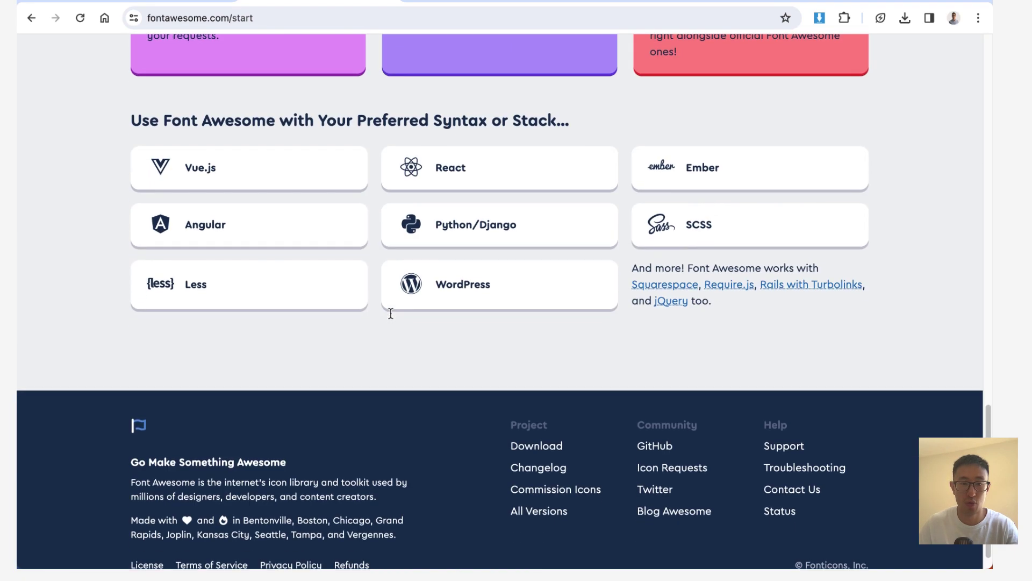
scroll(391, 314, "up", 10)
scroll(392, 318, "up", 4)
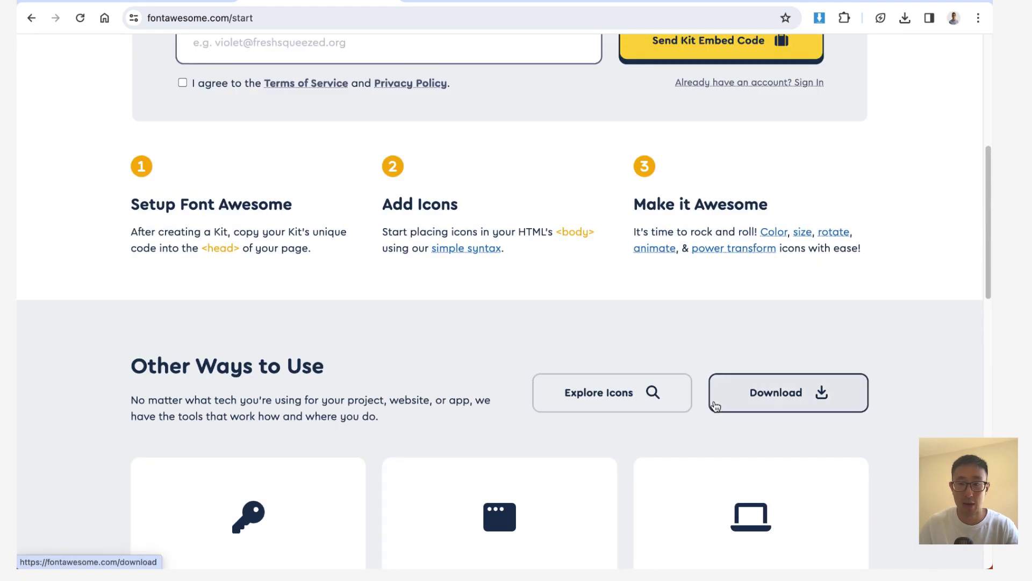
left_click(716, 405)
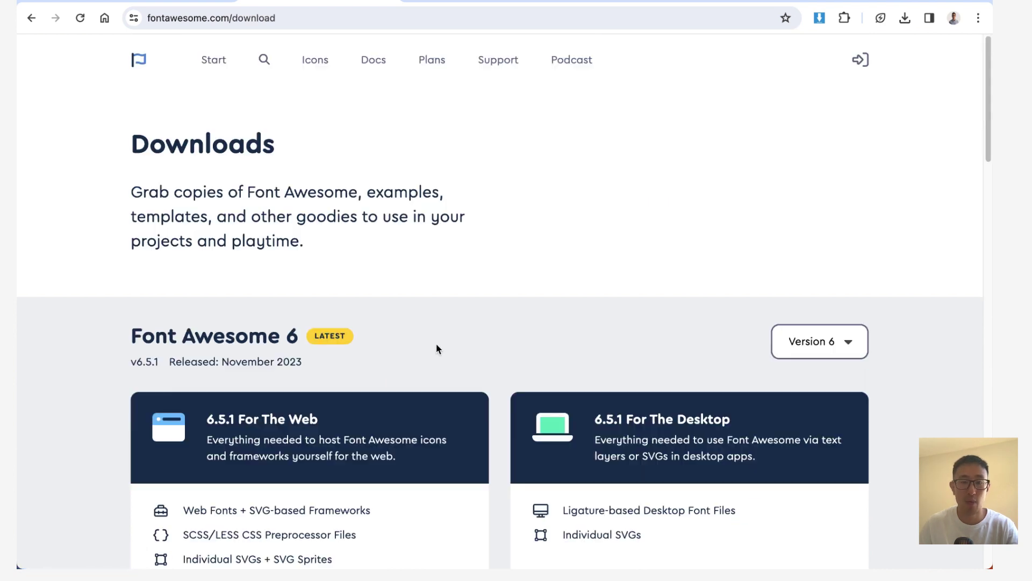
scroll(437, 344, "down", 5)
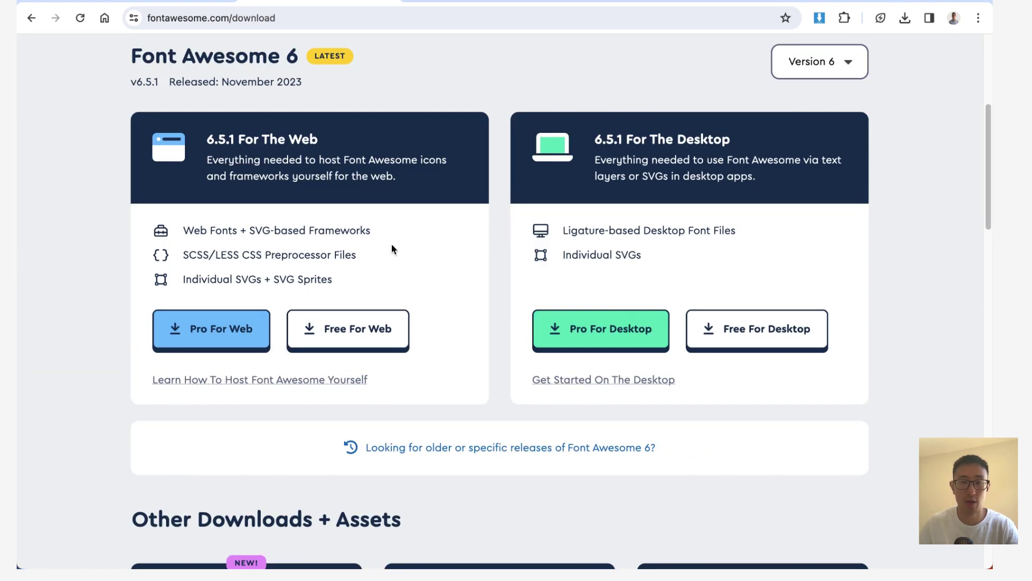
left_click(353, 336)
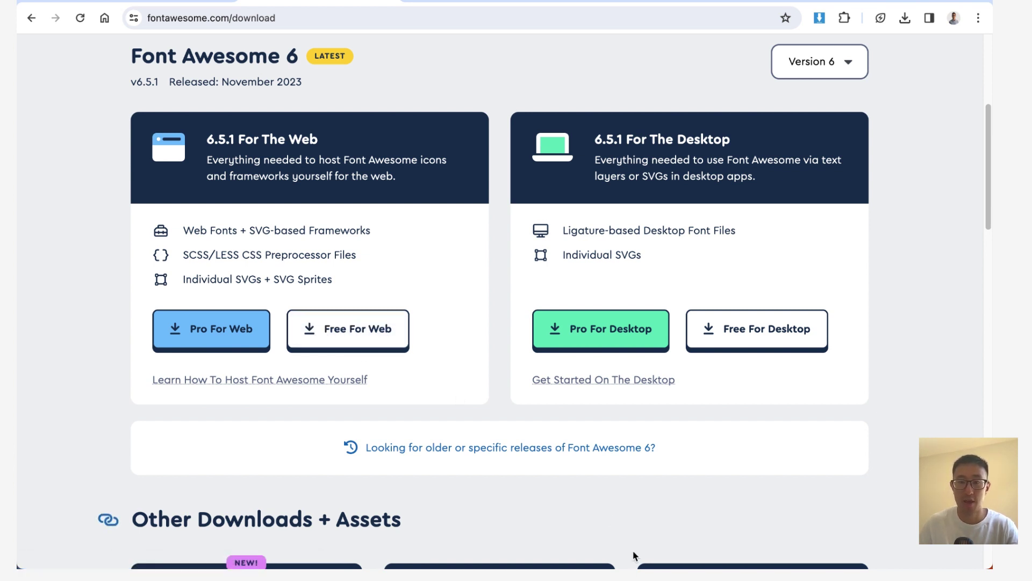
Open fontawesome-free-6.5.1-web/webfonts and select fa-brands-400.ttf, fa-regular-400.ttf and fa-solid-900.ttf.
mouse_move(753, 554)
left_click(836, 551)
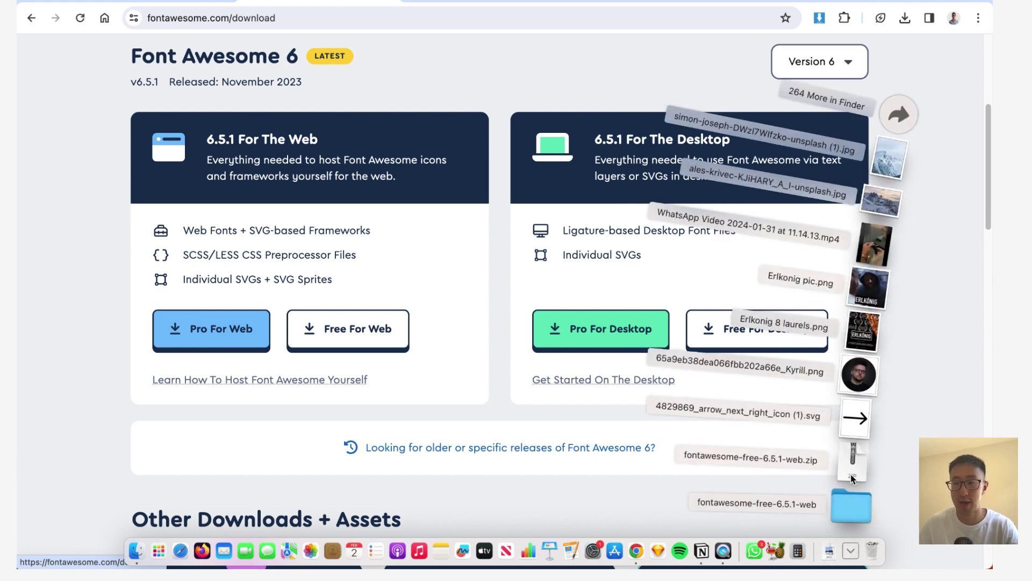
left_click(855, 509)
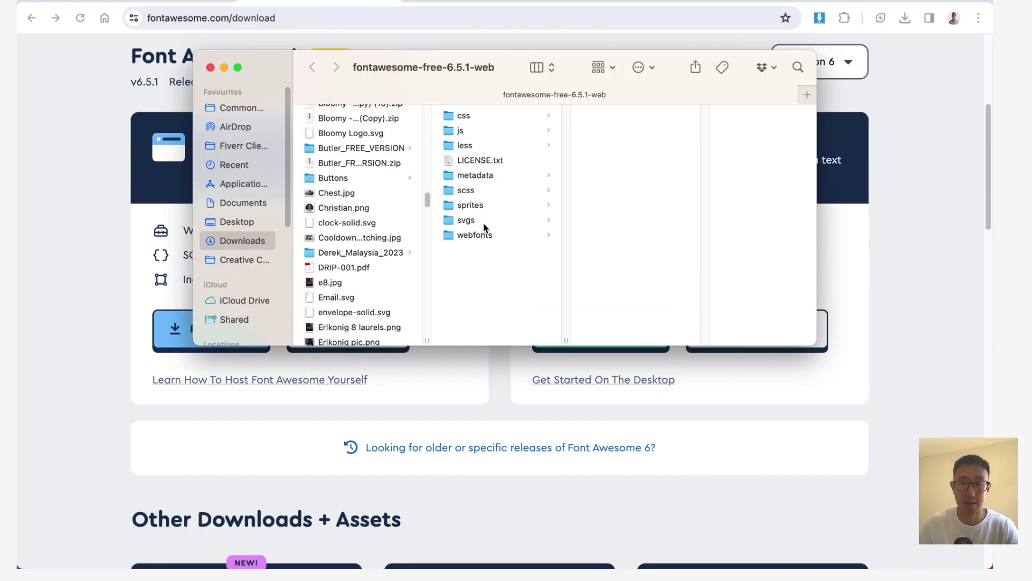
left_click(495, 236)
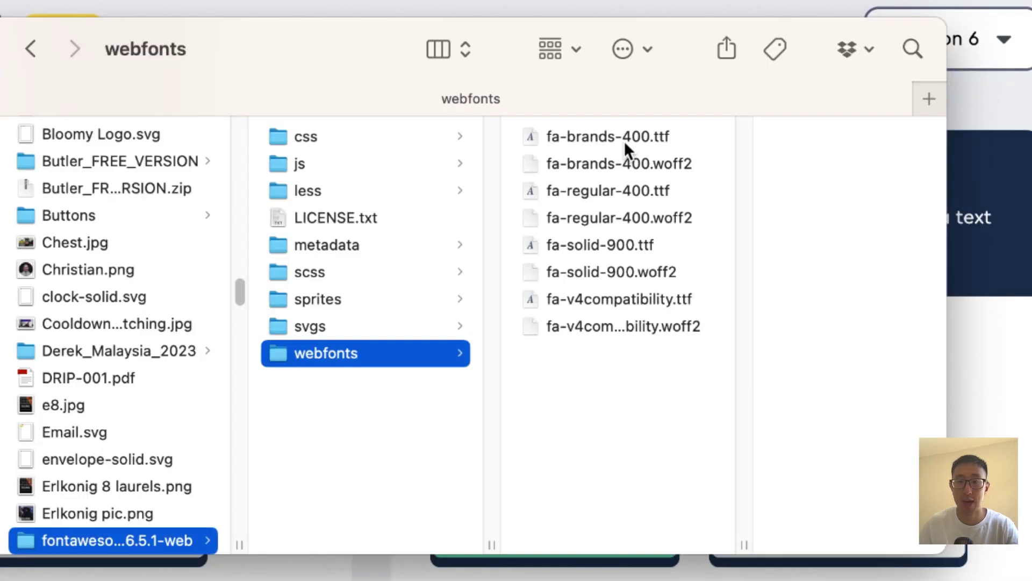
left_click(626, 143)
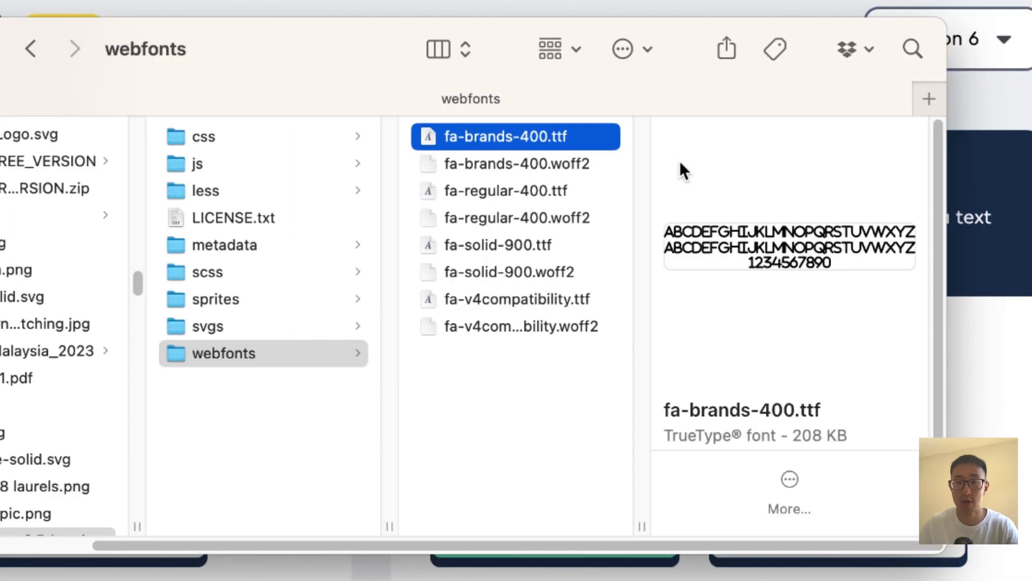
left_click(530, 190, "super")
left_click(522, 247, "super")
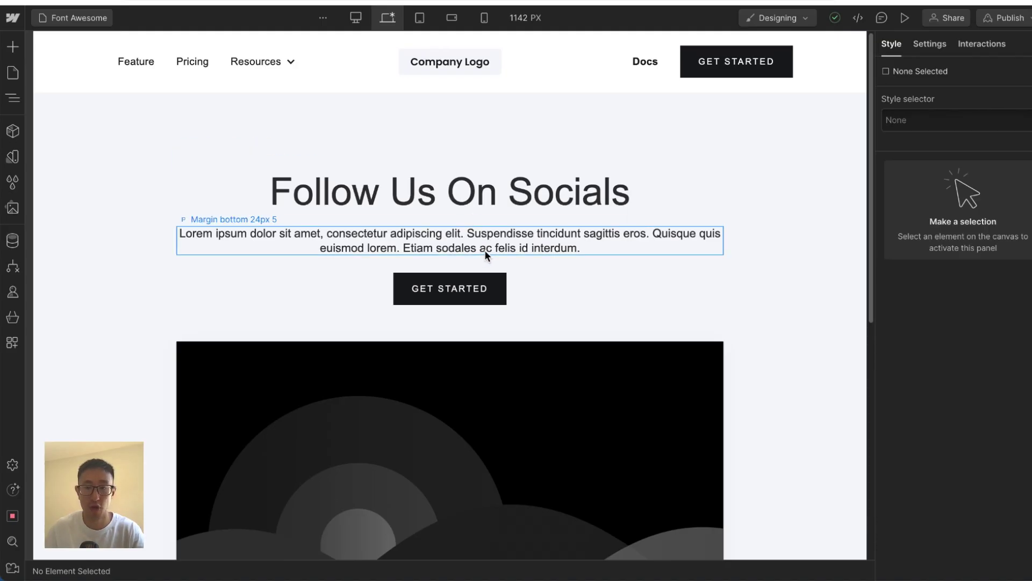
Check the paragraph's available Typography fonts and go to Site settings > Fonts.
left_click(10, 22)
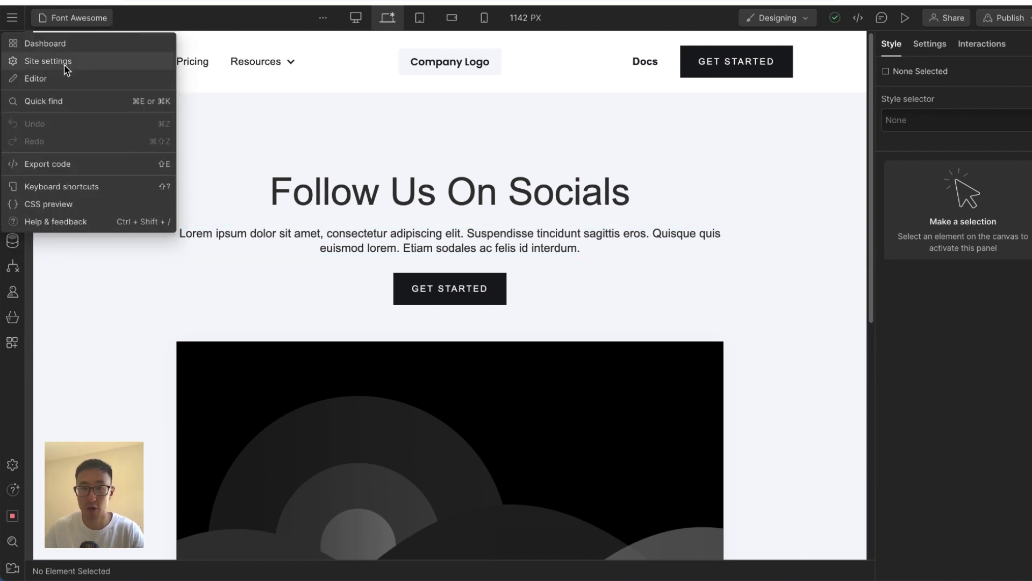
left_click(557, 237)
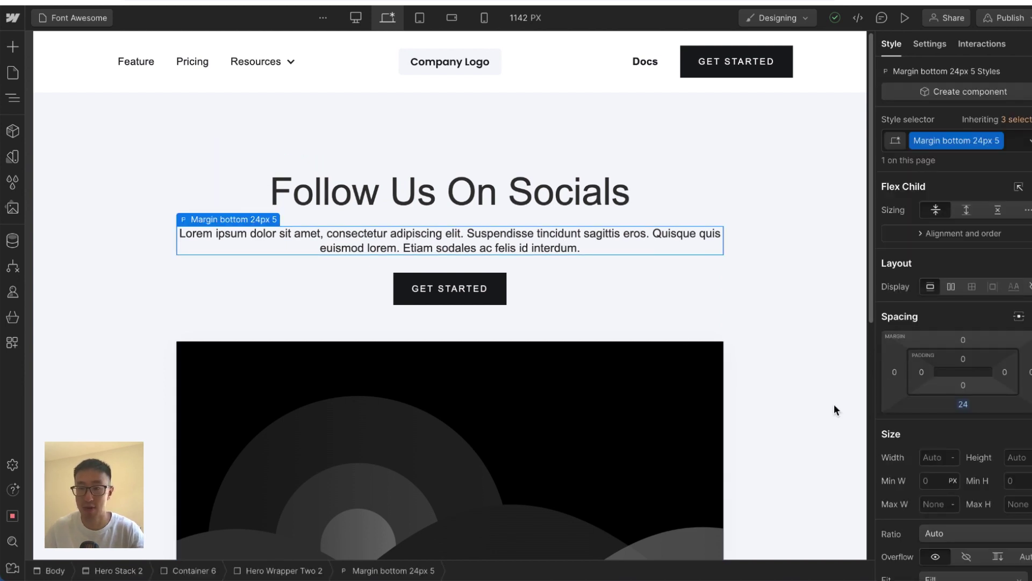
scroll(1013, 461, "down", 6)
left_click(956, 390)
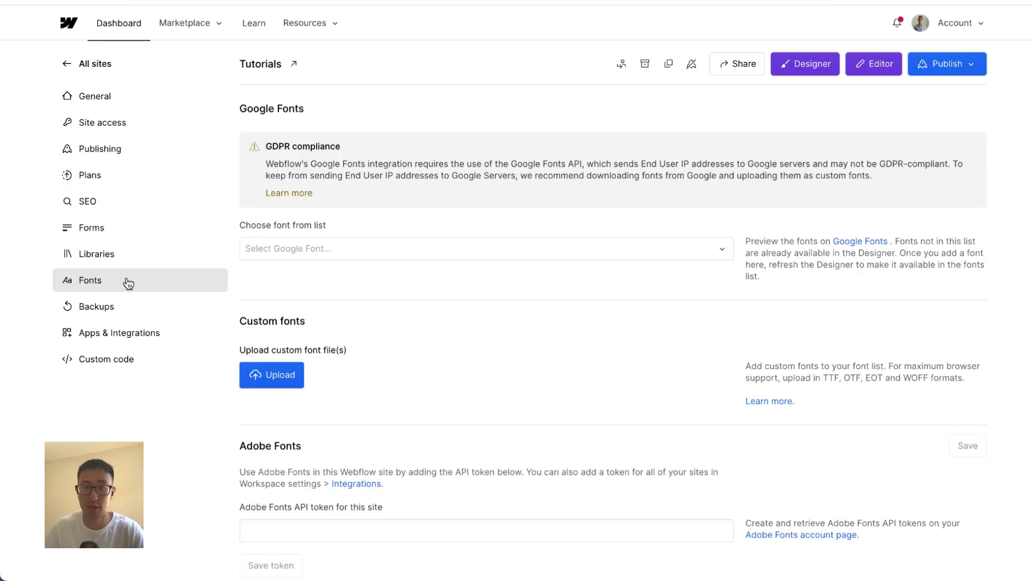
Choose fa-brands-400.ttf, fa-regular-400.ttf and fa-solid-900.ttf from Downloads webfonts for custom font upload.
scroll(269, 301, "down", 1)
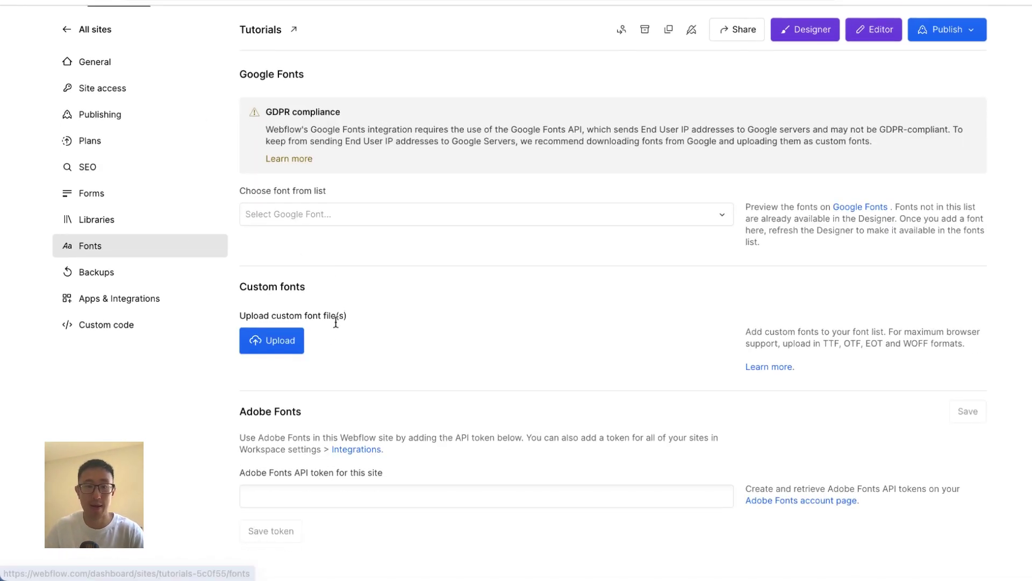
left_click(294, 349)
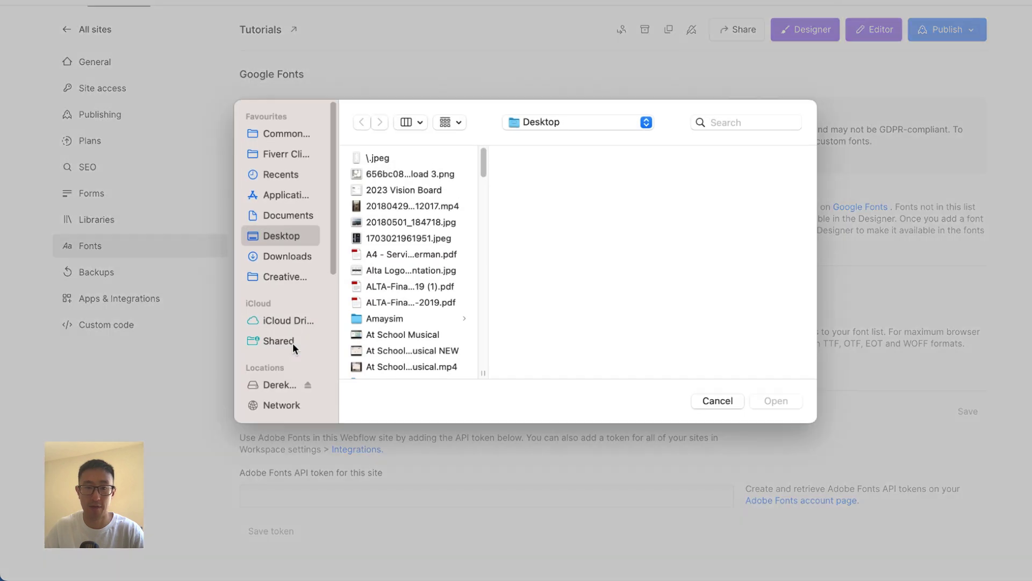
left_click(276, 252)
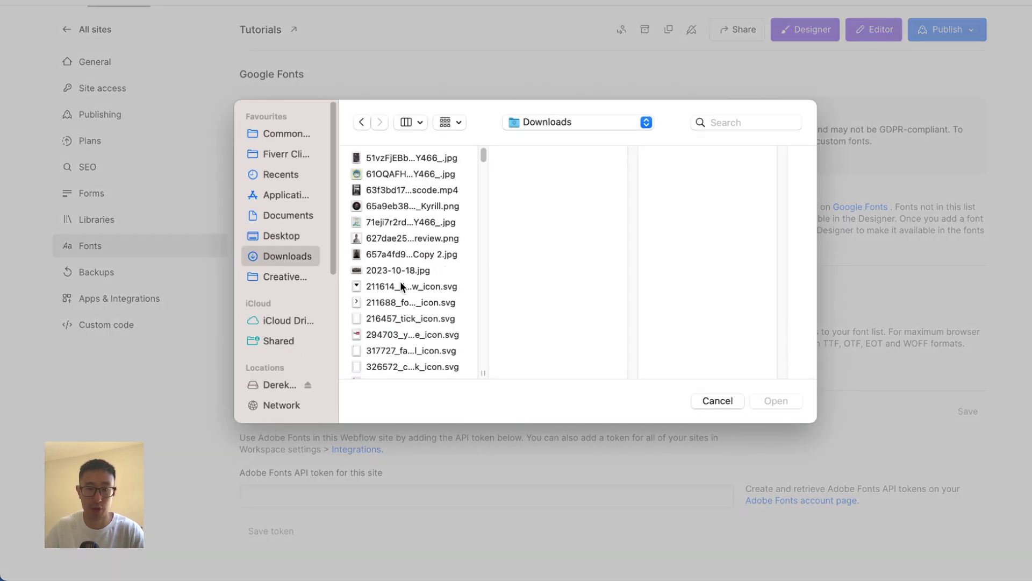
scroll(400, 282, "down", 5)
left_click(402, 279)
type("font")
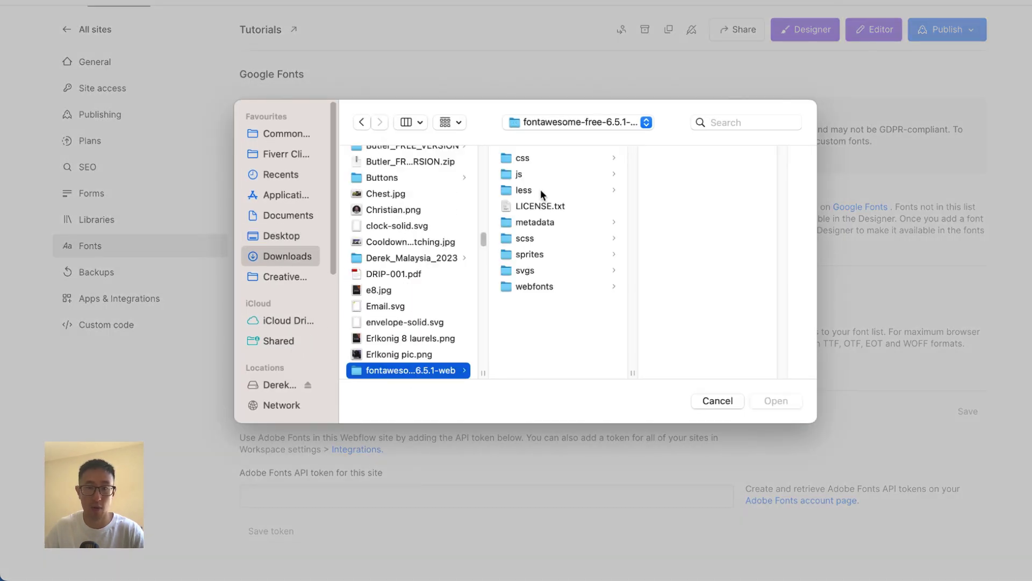
left_click(550, 286)
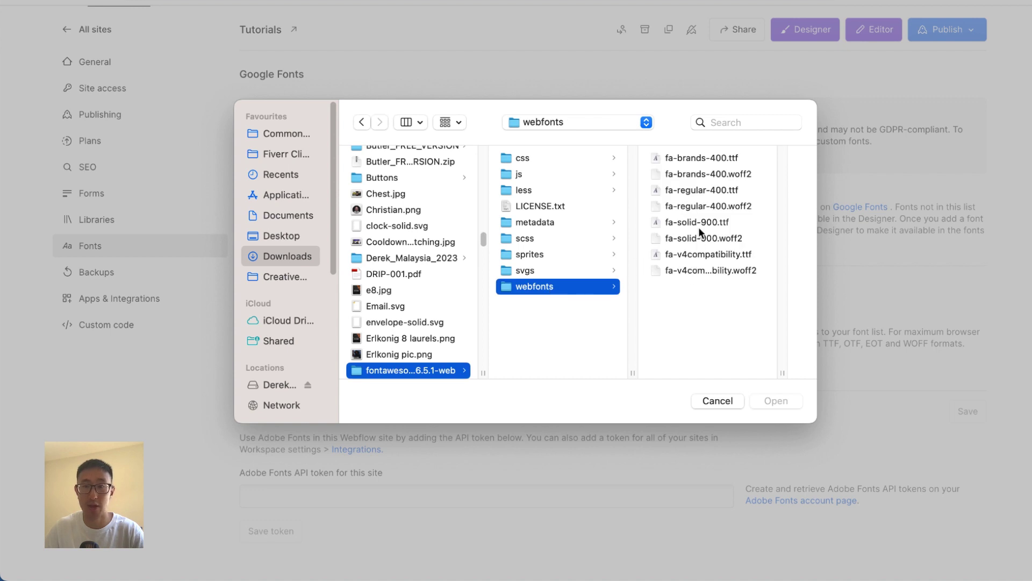
left_click(733, 159)
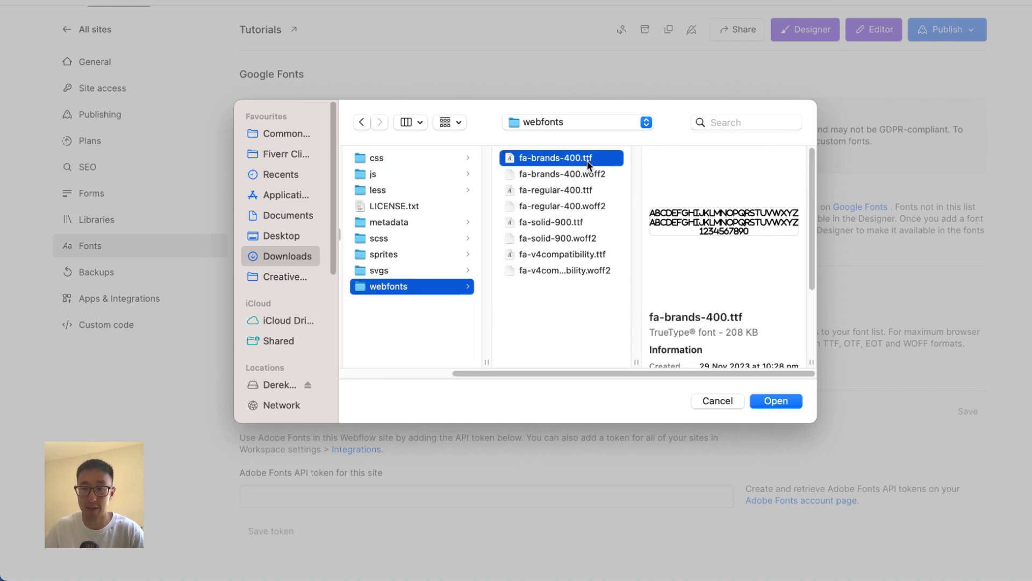
left_click(573, 189, "super")
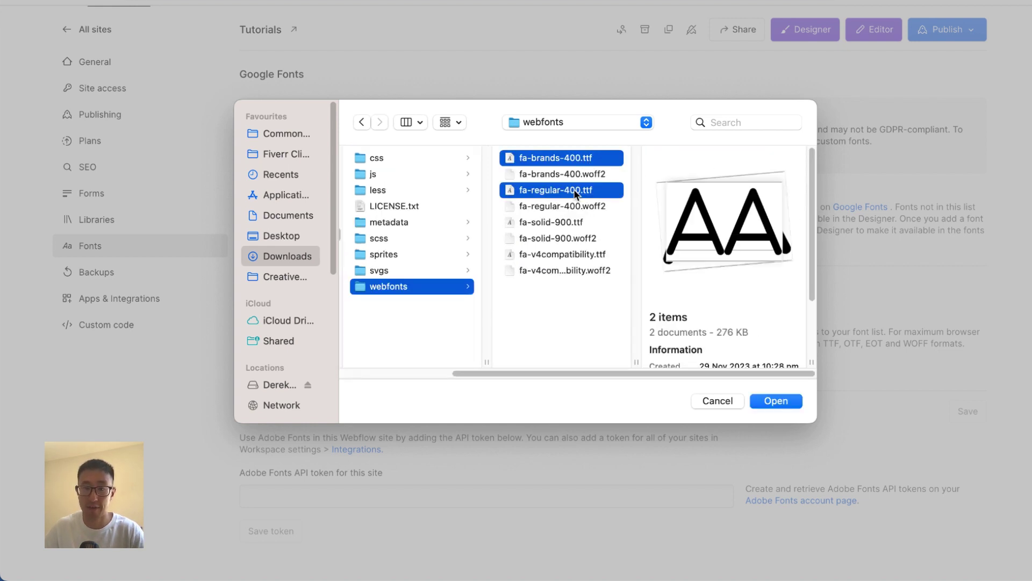
left_click(579, 222, "super")
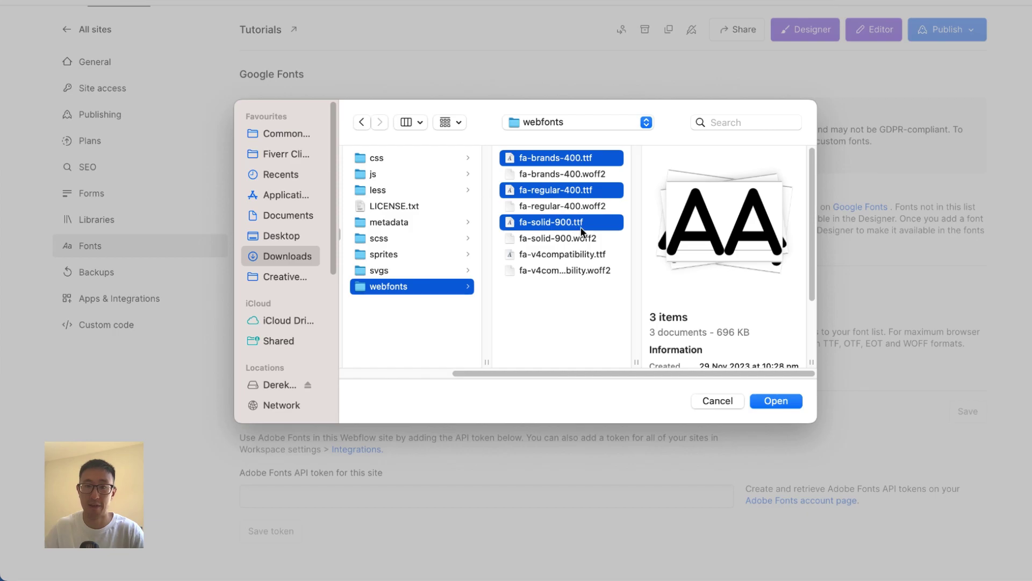
left_click(763, 402)
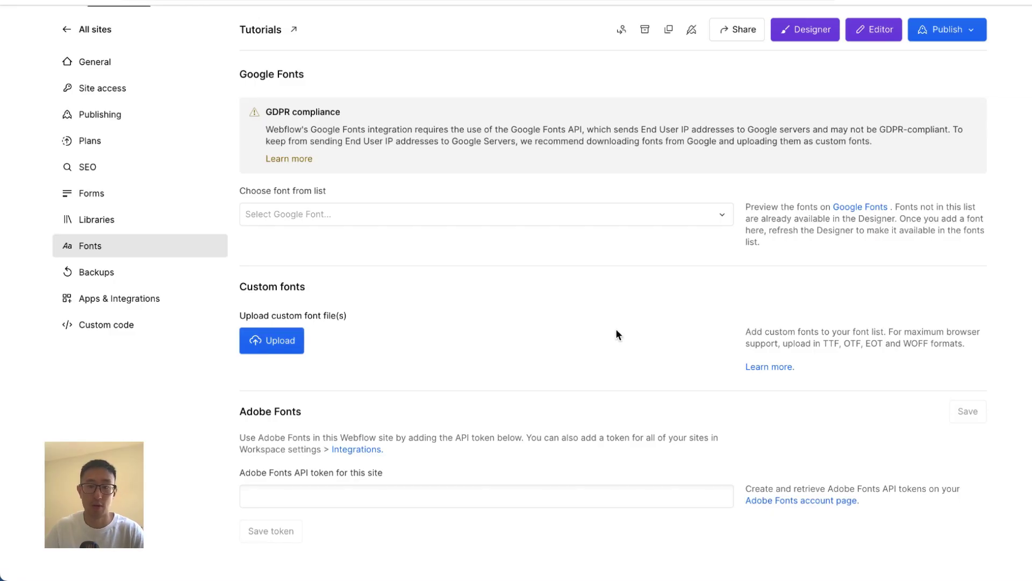
Upload the regular, brands and solid Font Awesome font files.
scroll(548, 338, "down", 3)
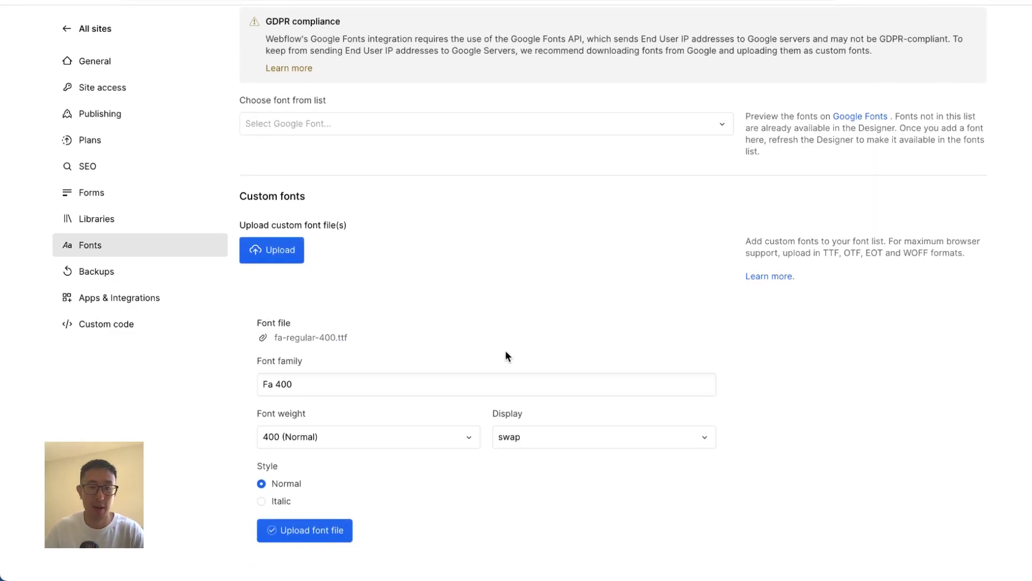
left_click(334, 470)
left_click(329, 472)
left_click(329, 471)
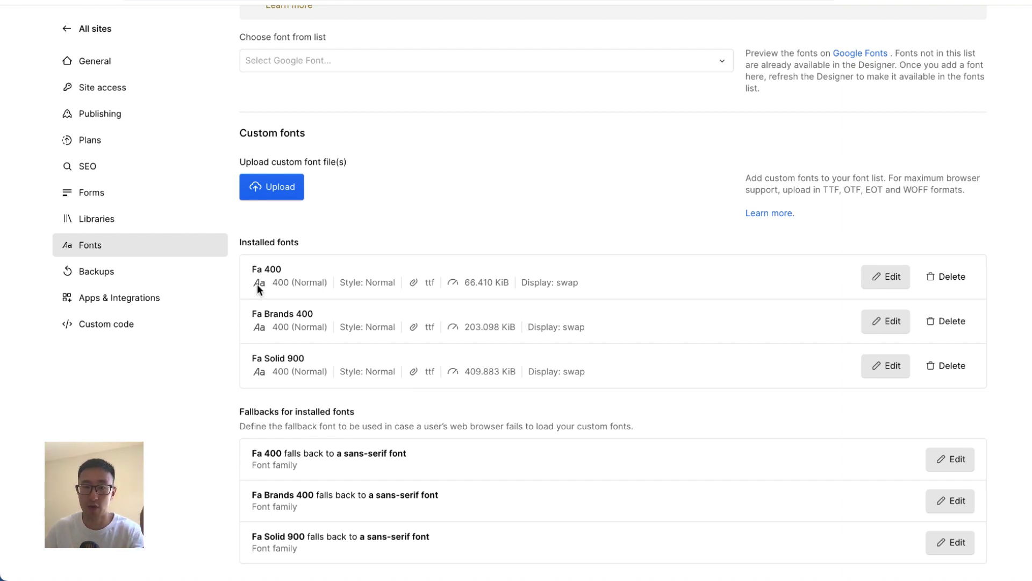
Highlight the Fa 400 and Fa Brands 400 names in the Installed fonts list.
left_click_drag(257, 269, 293, 271)
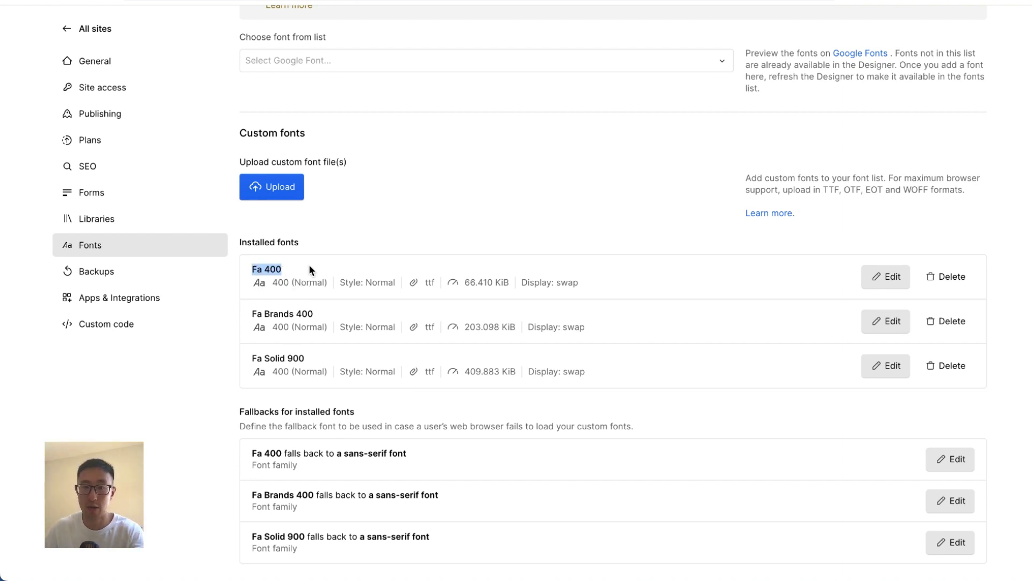
left_click_drag(263, 317, 322, 323)
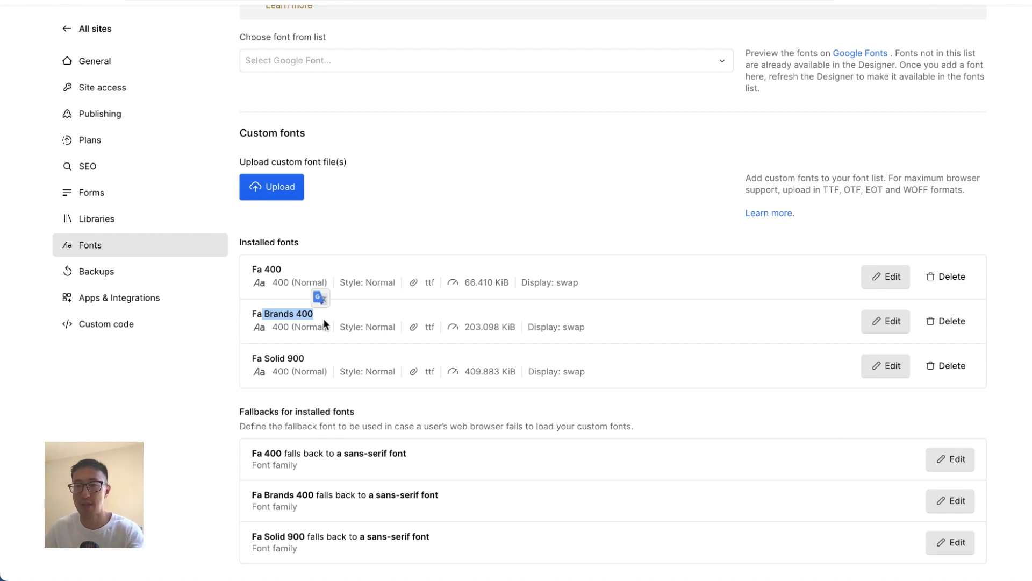
scroll(446, 204, "up", 4)
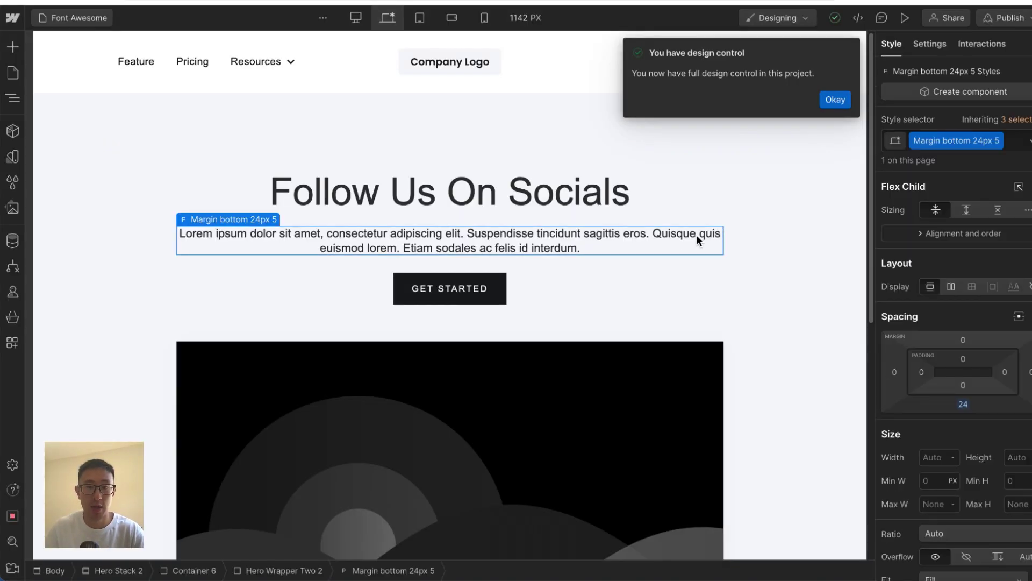
Dismiss the design control notice and delete the GET STARTED button below the paragraph.
left_click(783, 276)
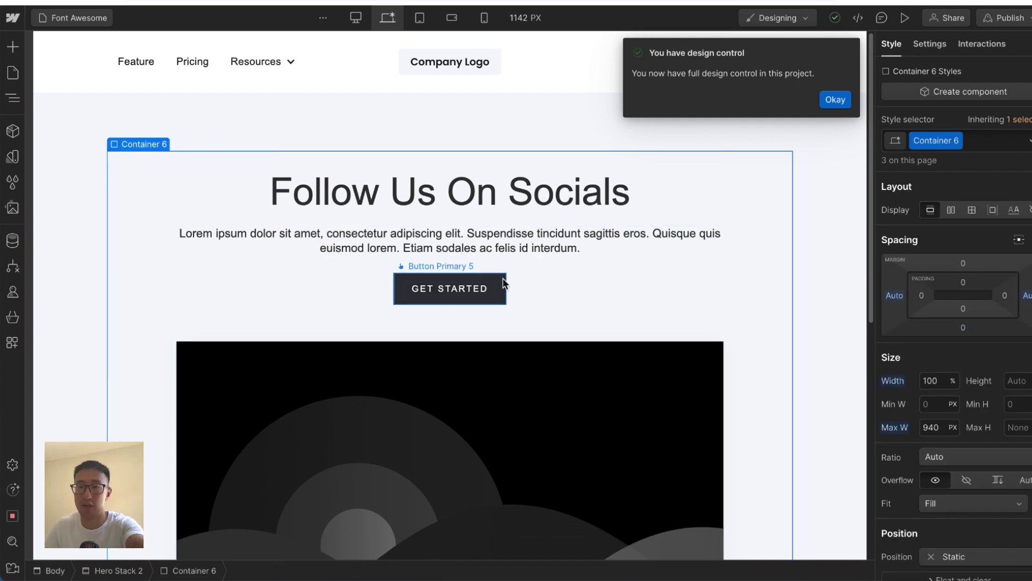
left_click(835, 99)
left_click(503, 275)
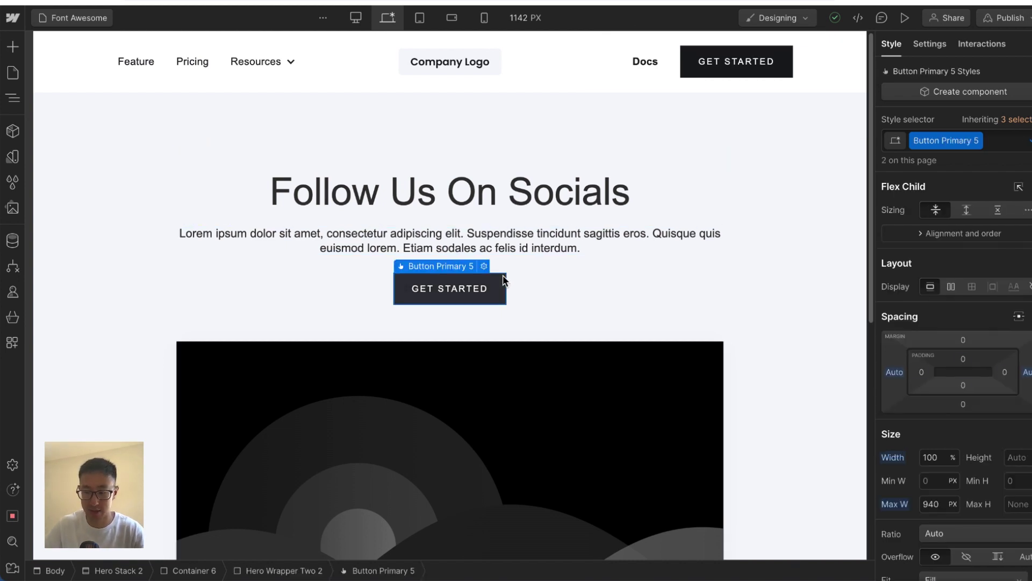
key("Delete")
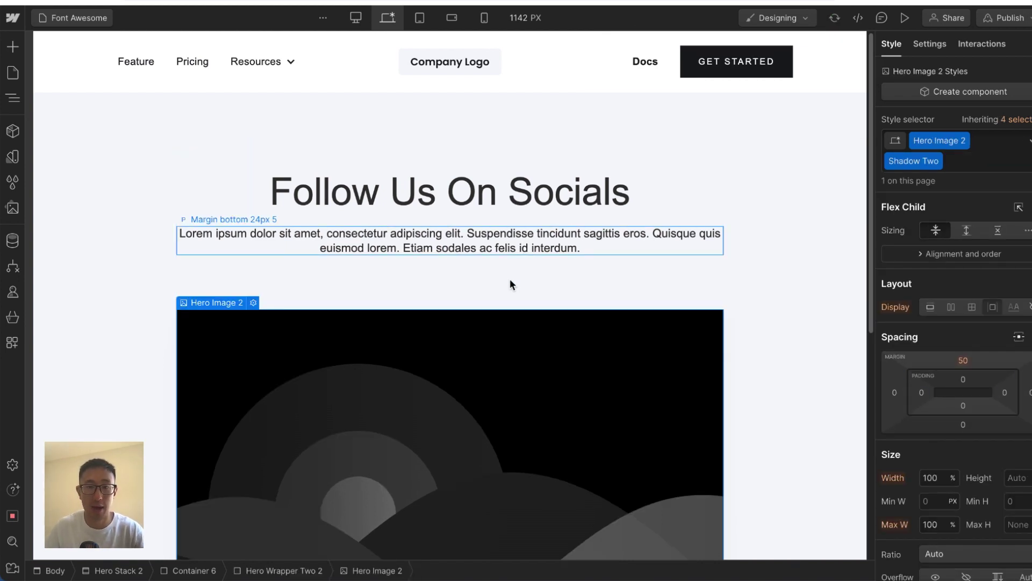
Browse the Add panel's prebuilt Layouts, then select the hero image.
left_click(510, 279)
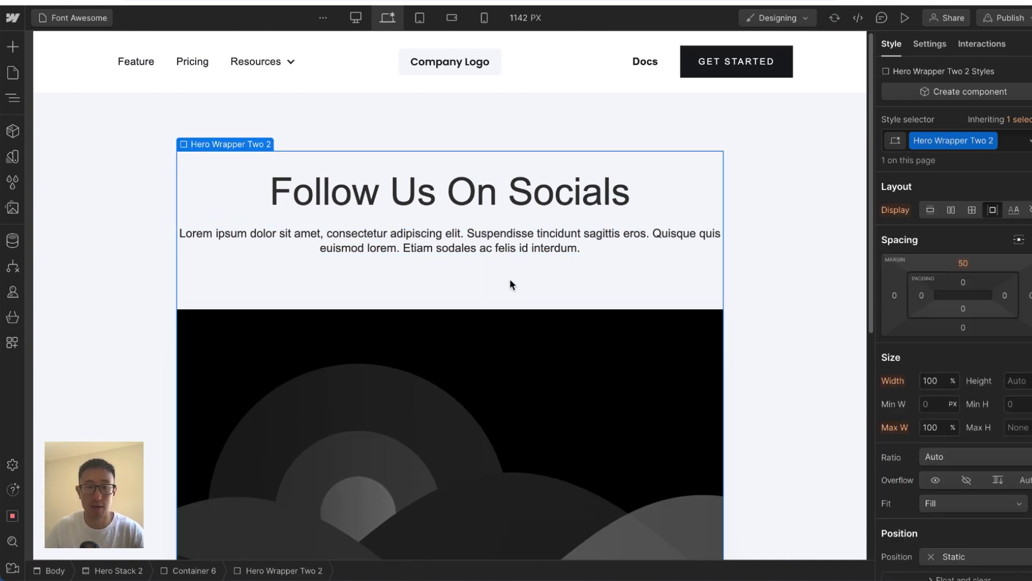
left_click(11, 54)
left_click(167, 77)
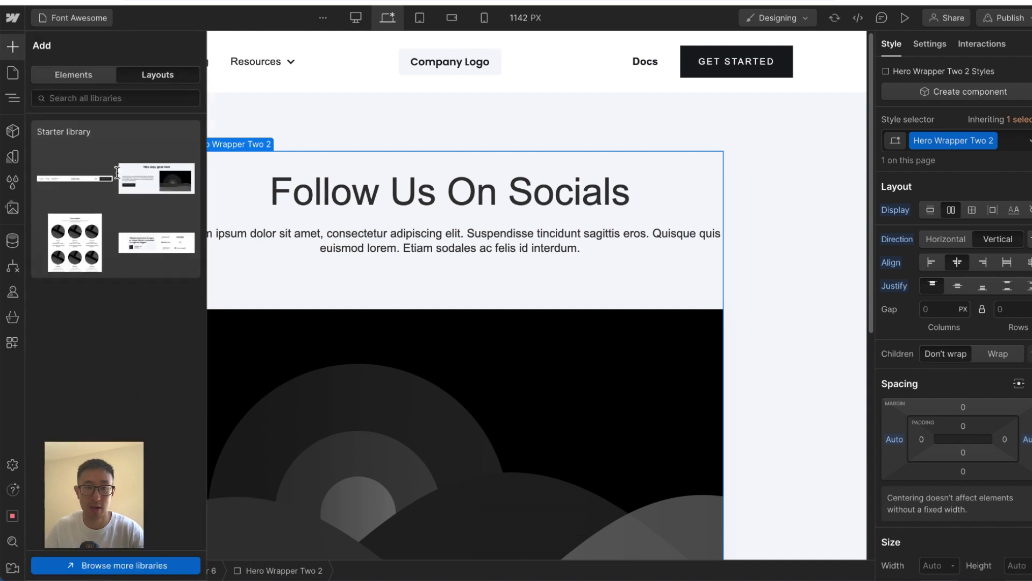
mouse_move(105, 178)
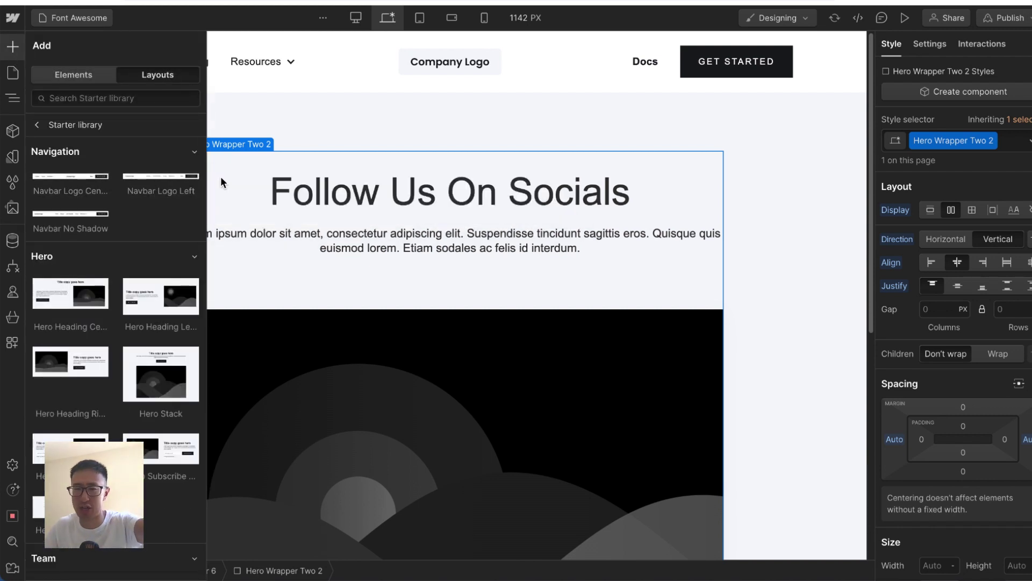
scroll(428, 273, "down", 7)
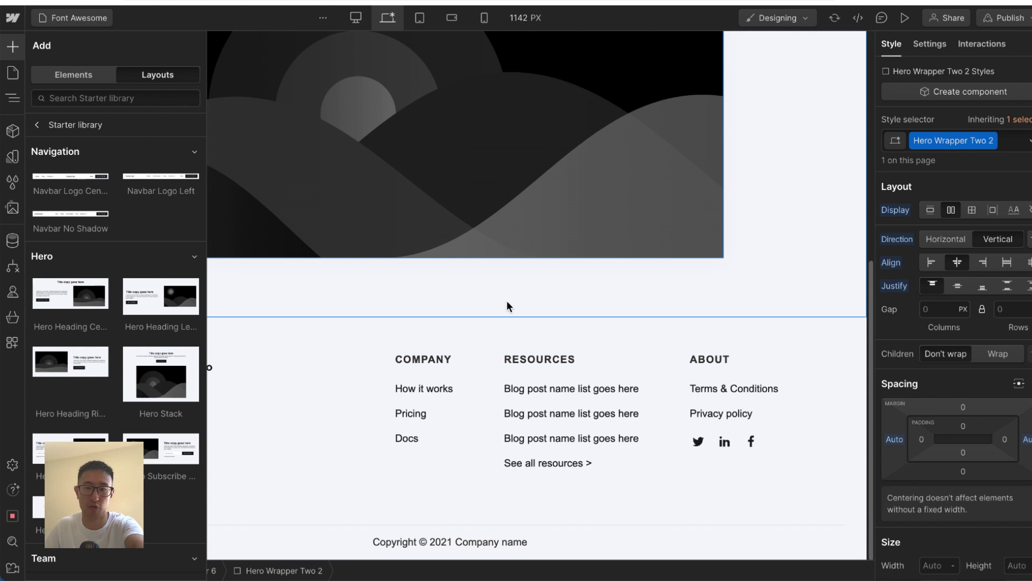
left_click(709, 243)
scroll(706, 242, "up", 7)
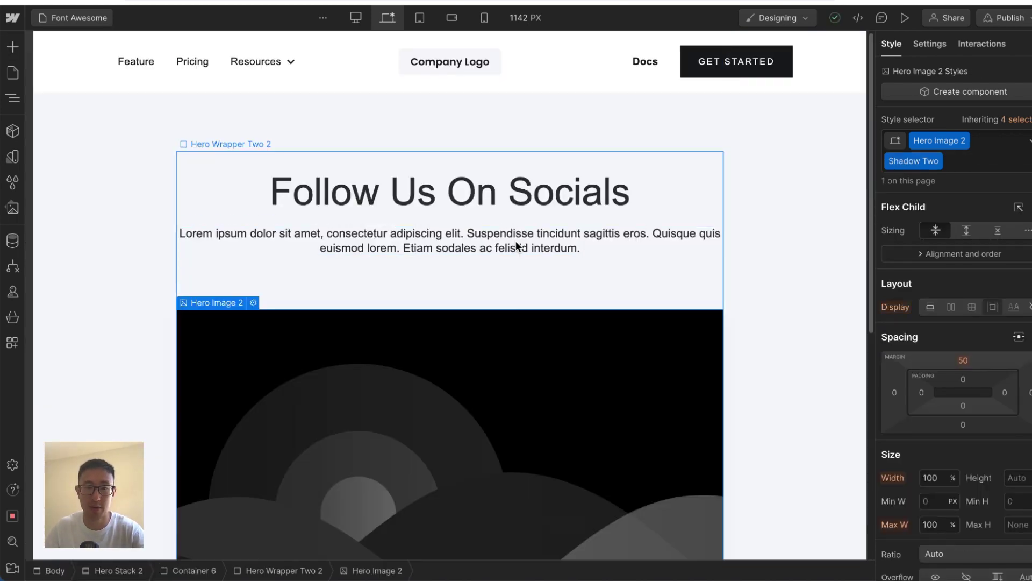
Add a div below the paragraph with class social-media-wrapper and 100% width.
left_click(513, 217)
left_click(619, 237)
key("ctrl+k")
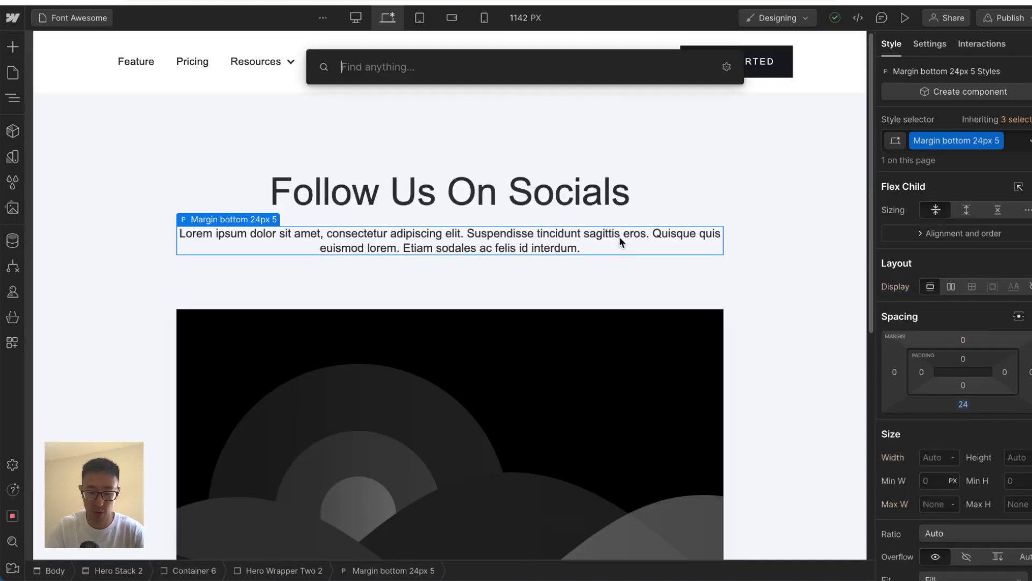
type("div")
key("Return")
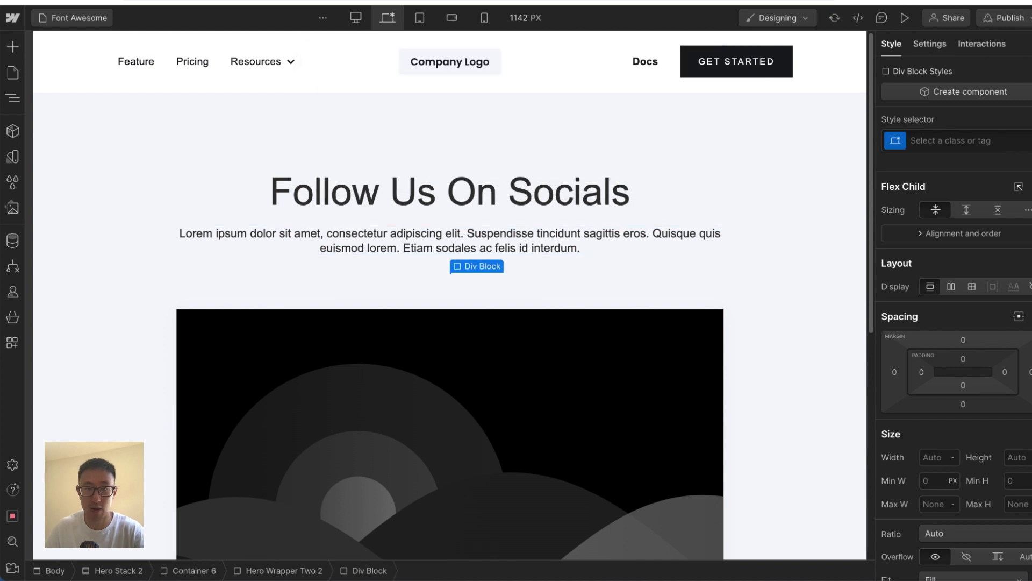
left_click(930, 134)
type("social-media-wrapper")
key("Return")
left_click(938, 458)
type("100%")
key("Return")
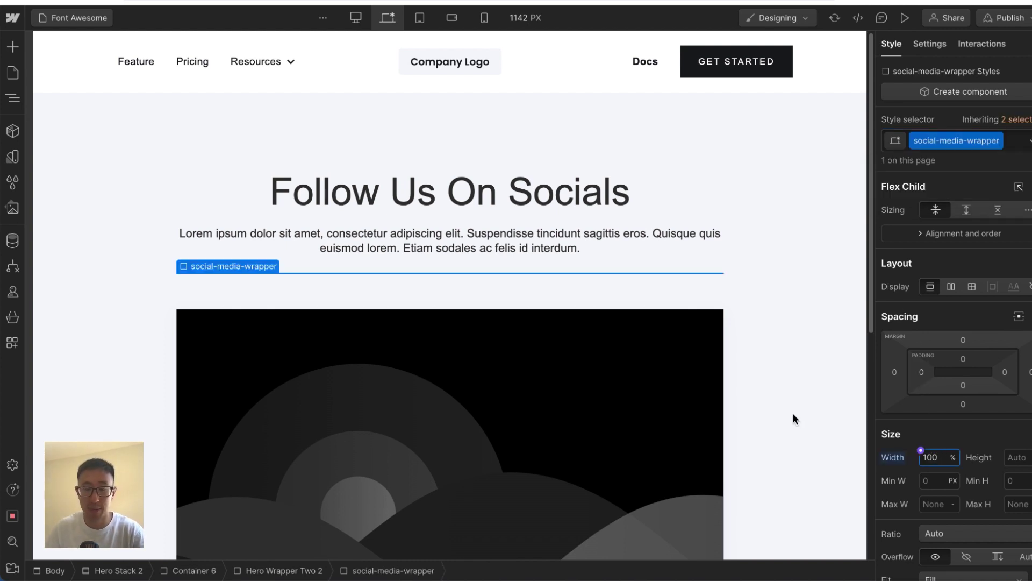
Insert a Link Block in the wrapper and give it the class social-media-link.
key("super+k")
type("link")
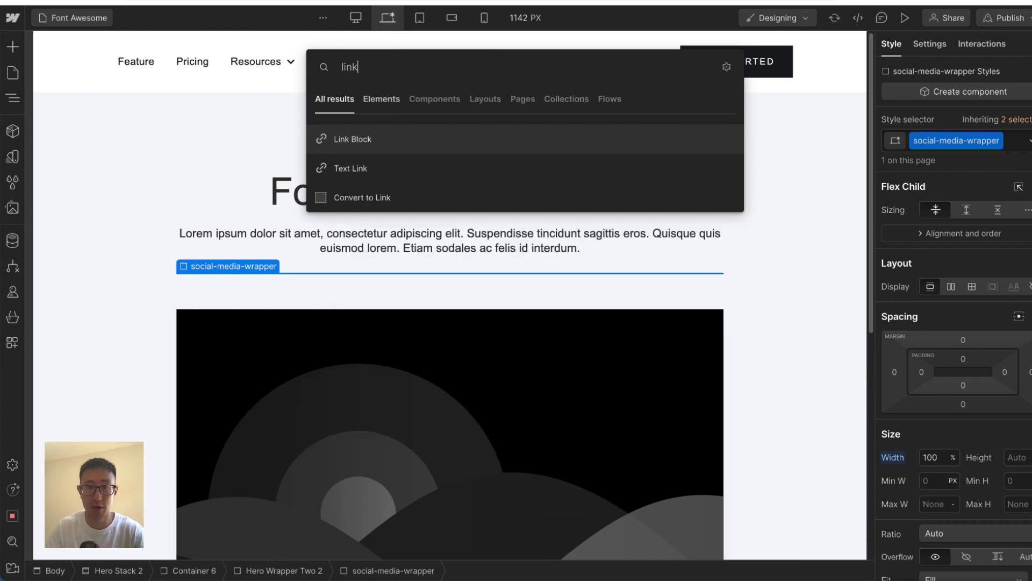
key("Return")
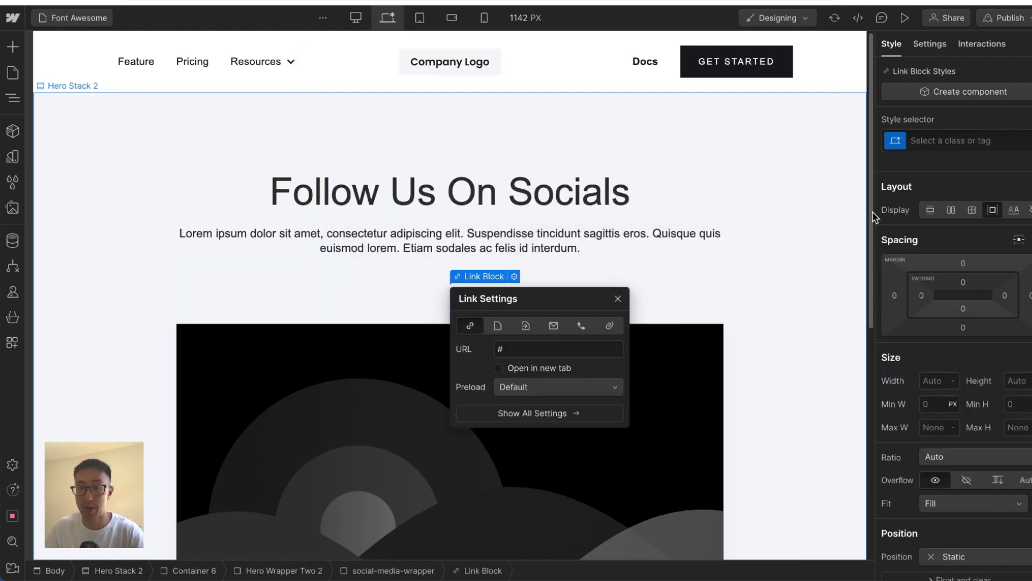
left_click(966, 142)
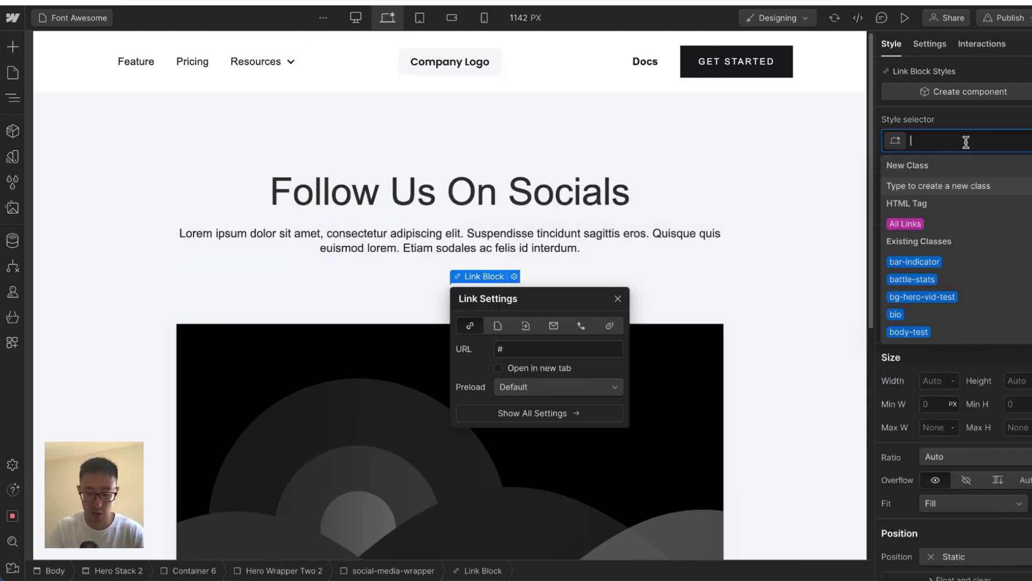
type("social;-")
key("BackSpace")
key("BackSpace")
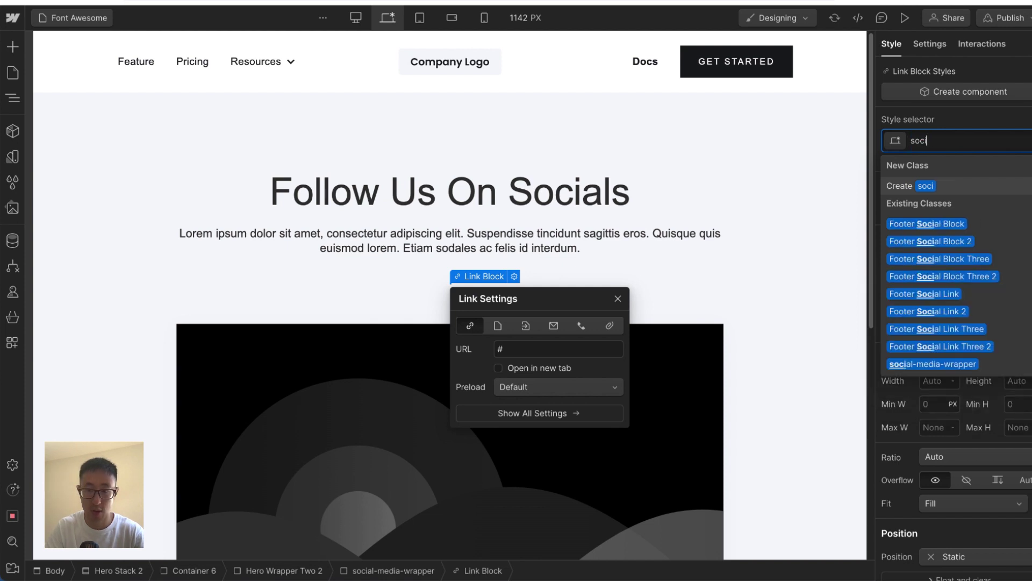
type("-media-link")
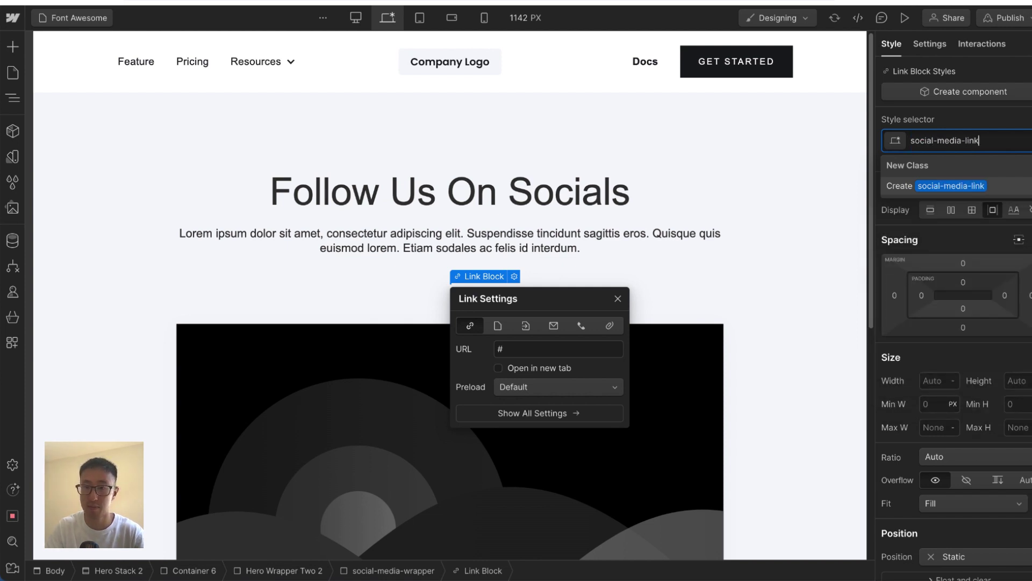
key("Return")
key("super+k")
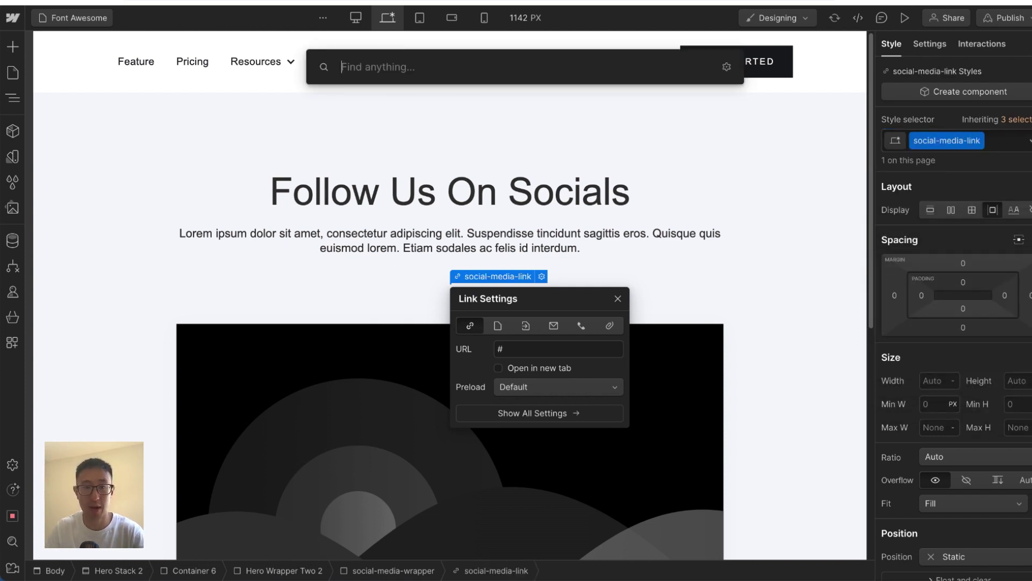
Insert a Text Block inside social-media-link.
type("text")
key("Down")
key("Return")
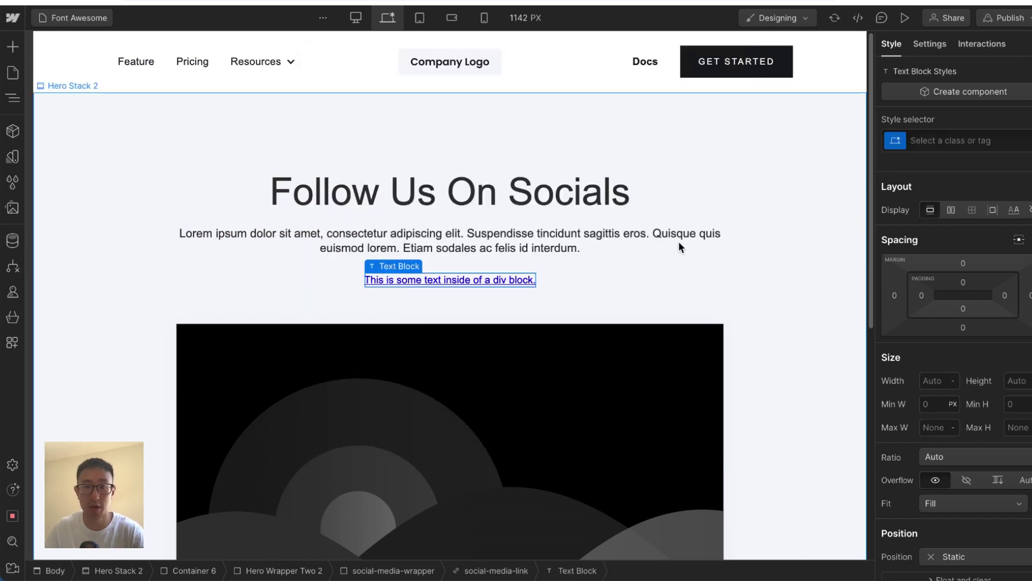
Select social-media-link in the Navigator and list its Typography fonts, including the Font Awesome ones.
key("z")
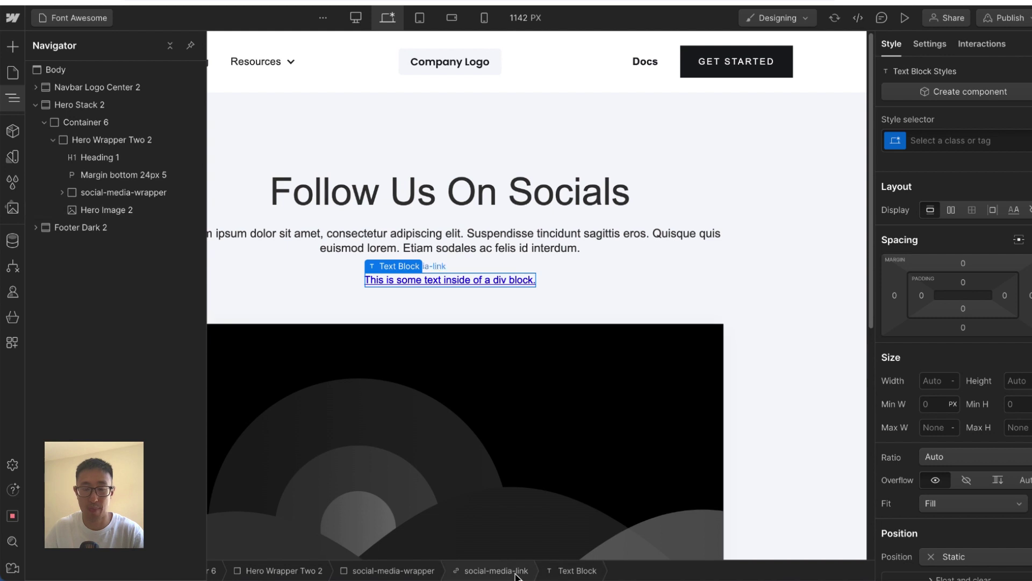
left_click(495, 571)
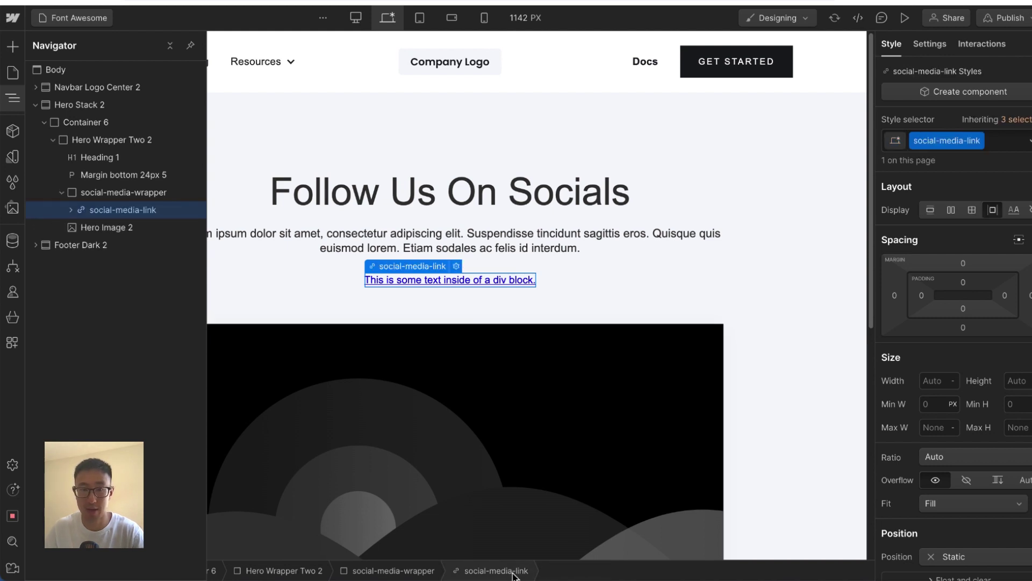
left_click(71, 209)
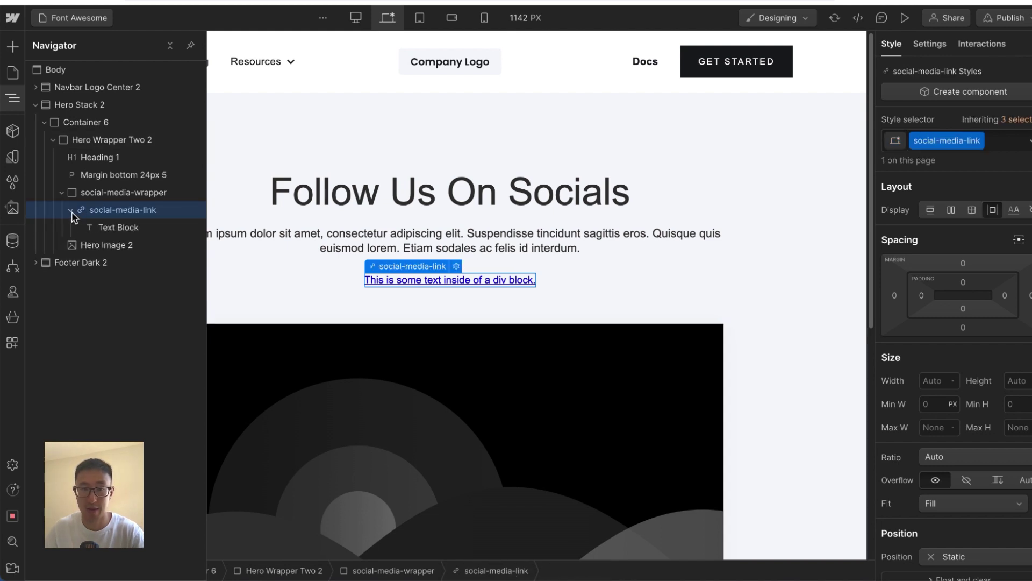
left_click(105, 228)
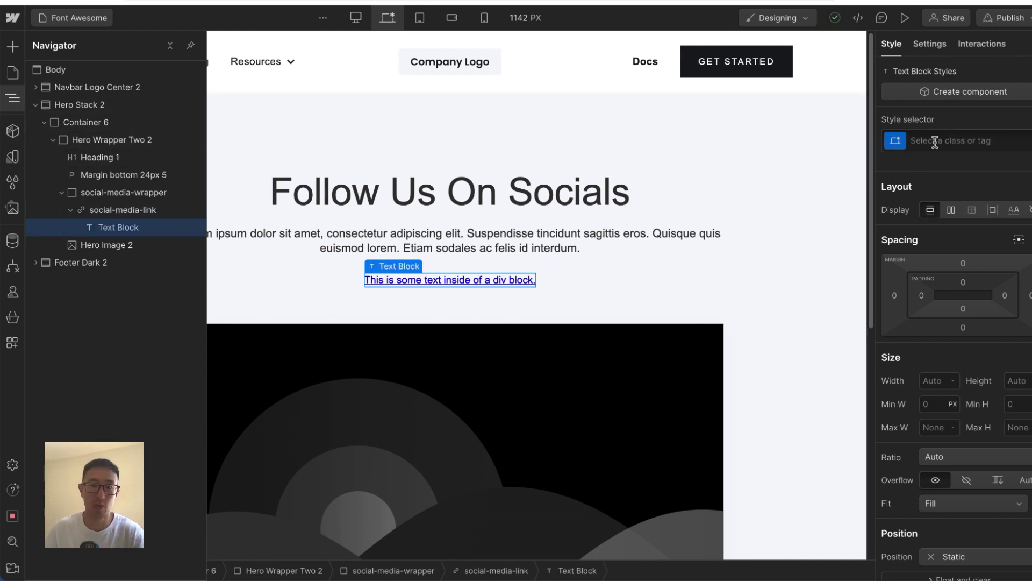
left_click(114, 209)
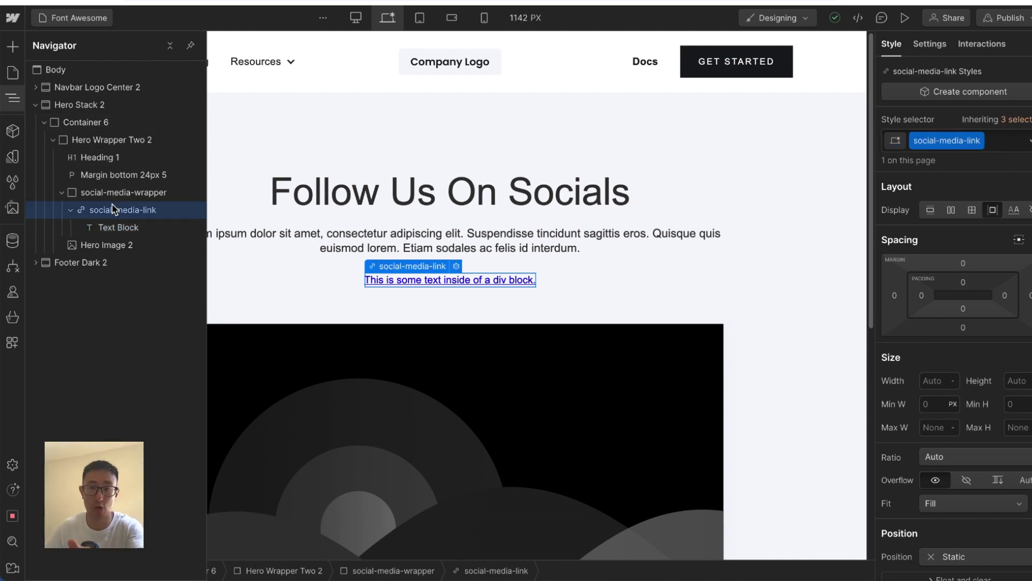
scroll(957, 355, "down", 3)
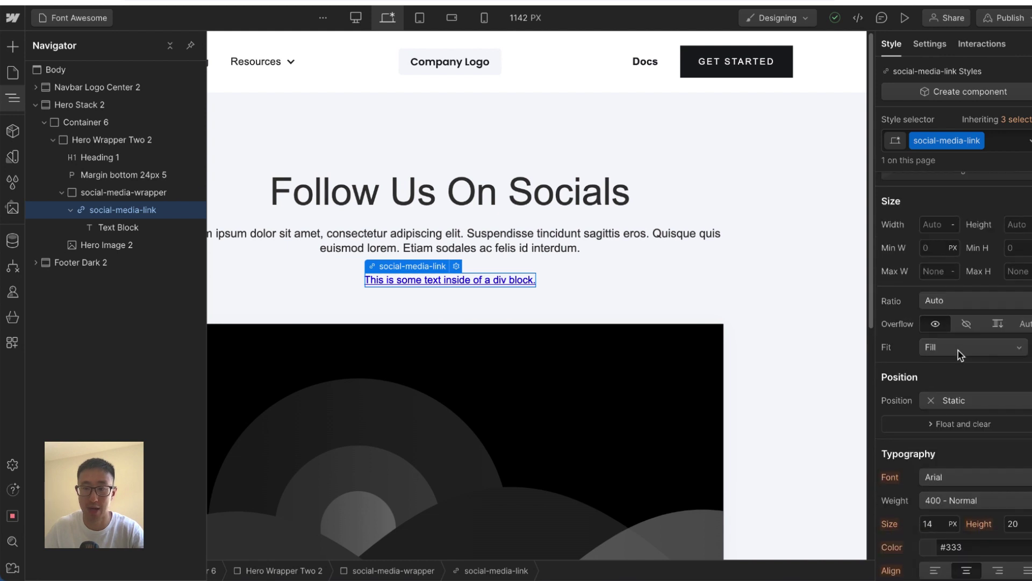
left_click(962, 478)
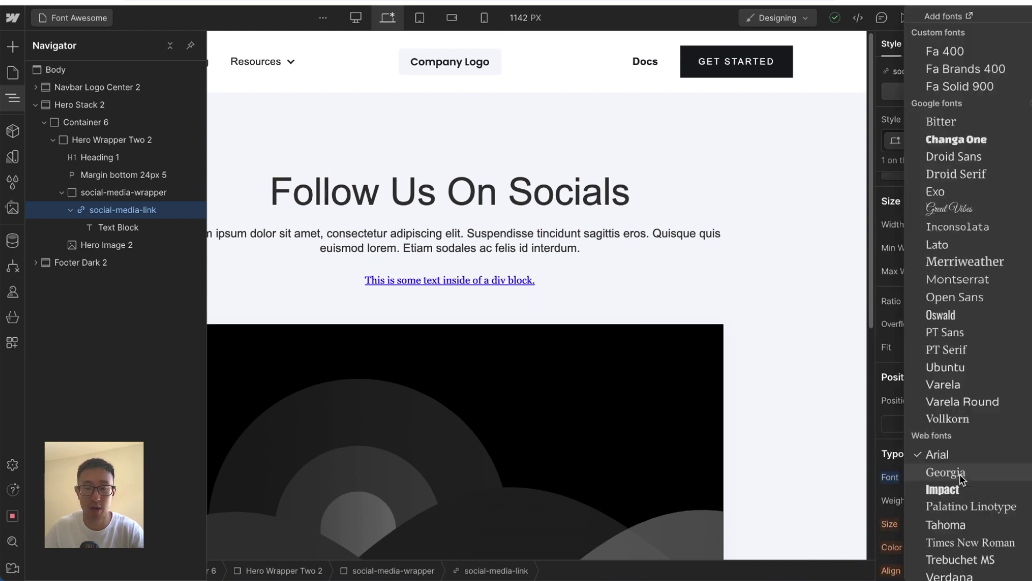
Set the social-media-link font to Fa Brands 400 and change its text to 'THIS IS FONT AWESOME'.
left_click(960, 69)
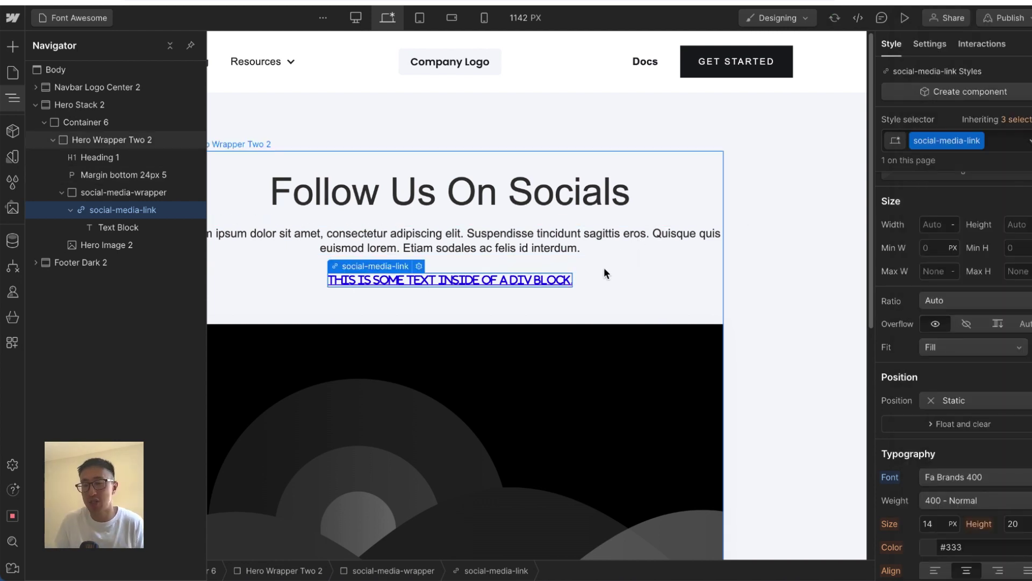
left_click(512, 282)
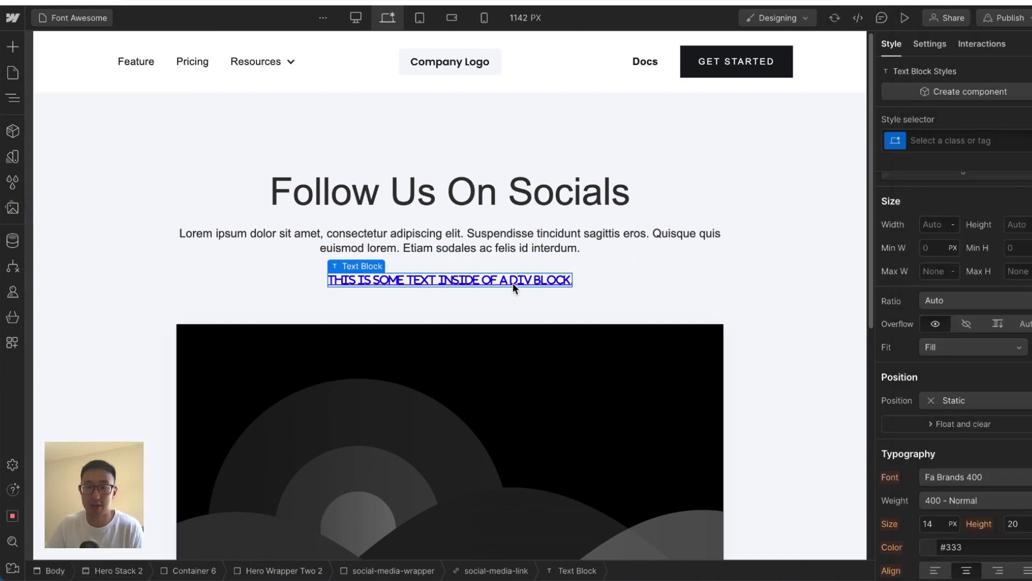
double_click(513, 283)
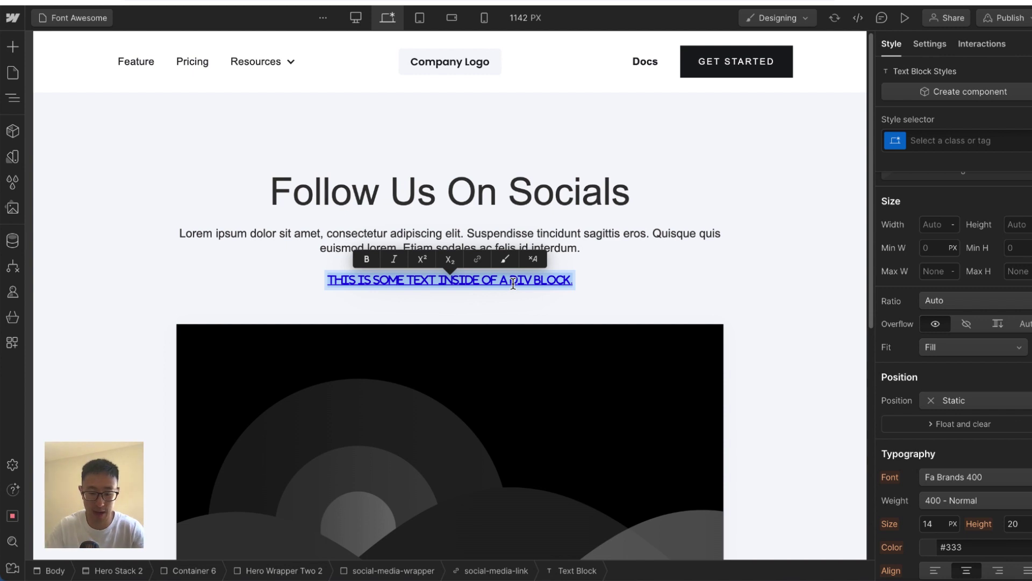
type("THIS IS FO")
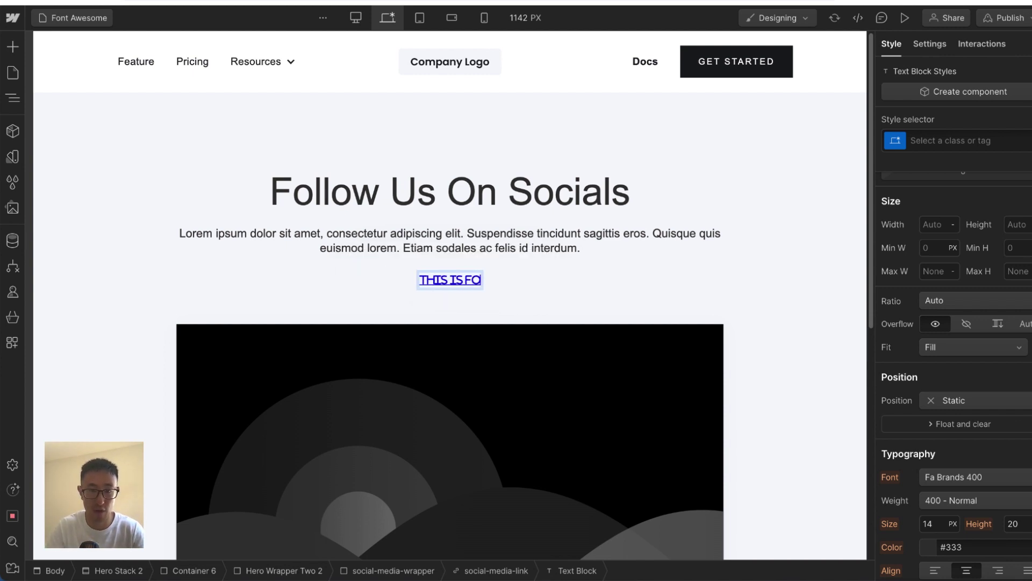
type("NT AWESOME")
left_click(517, 234)
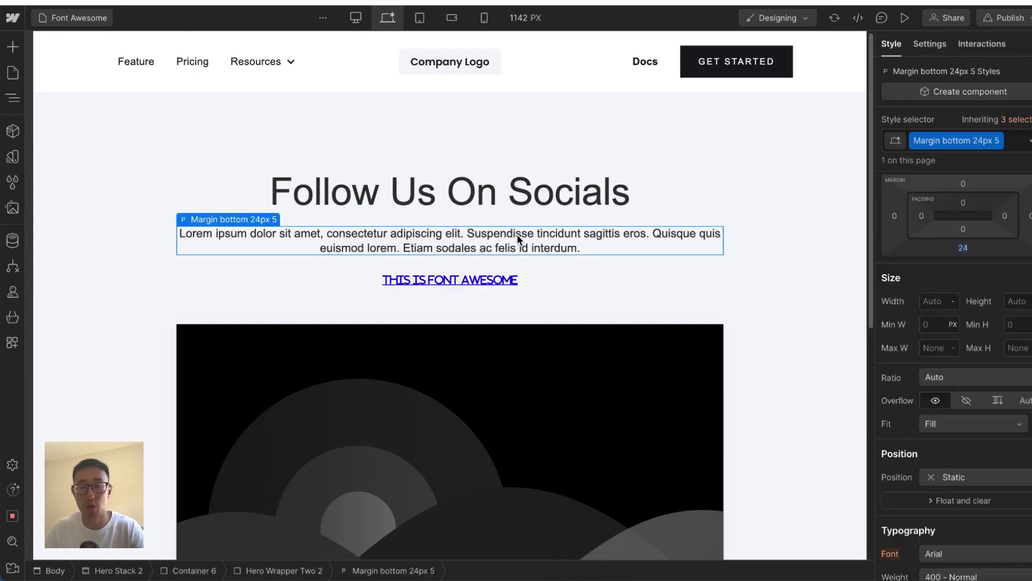
left_click(491, 282)
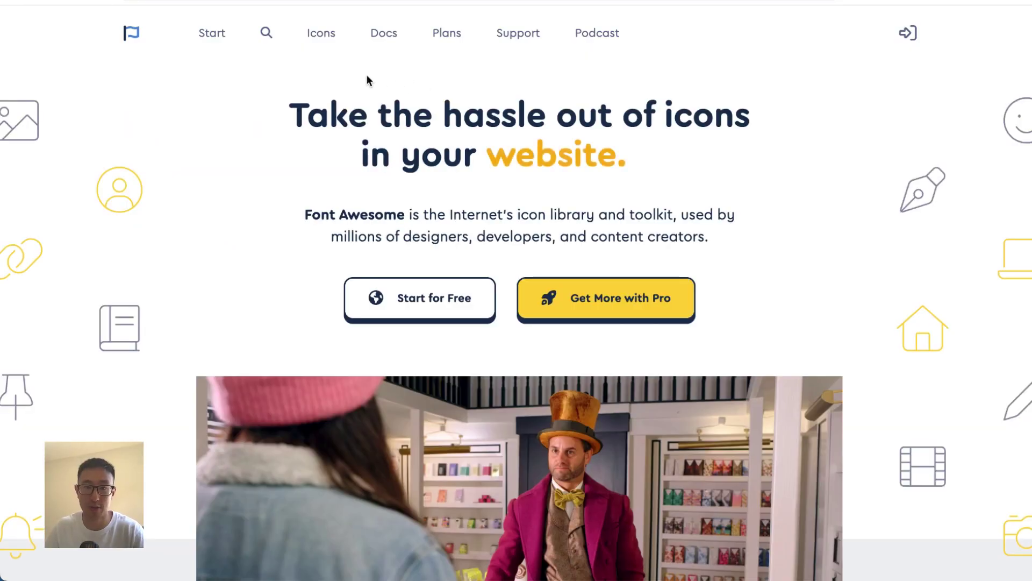
Open the Font Awesome icon search and filter it to free icons only.
left_click(266, 34)
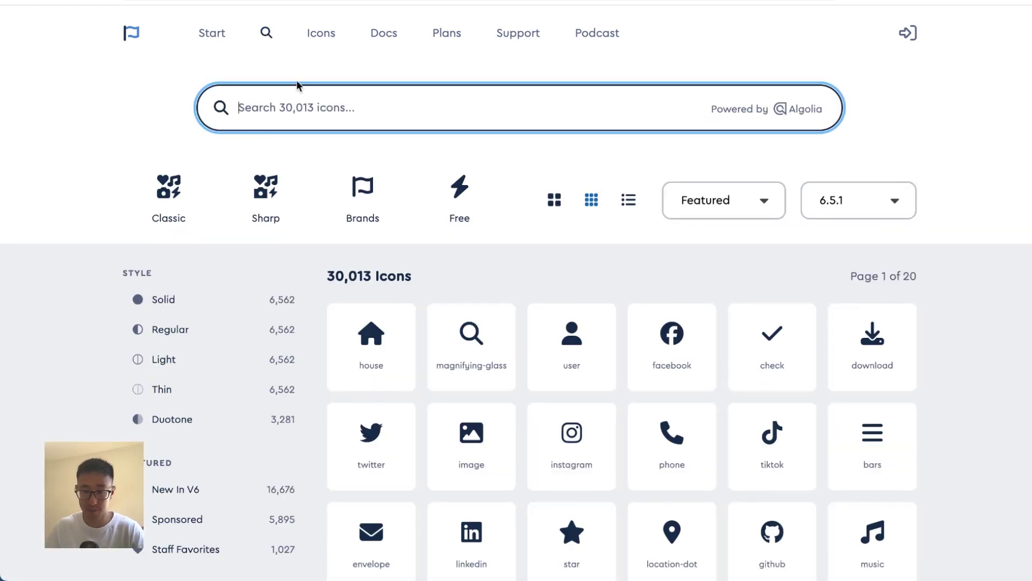
left_click(483, 212)
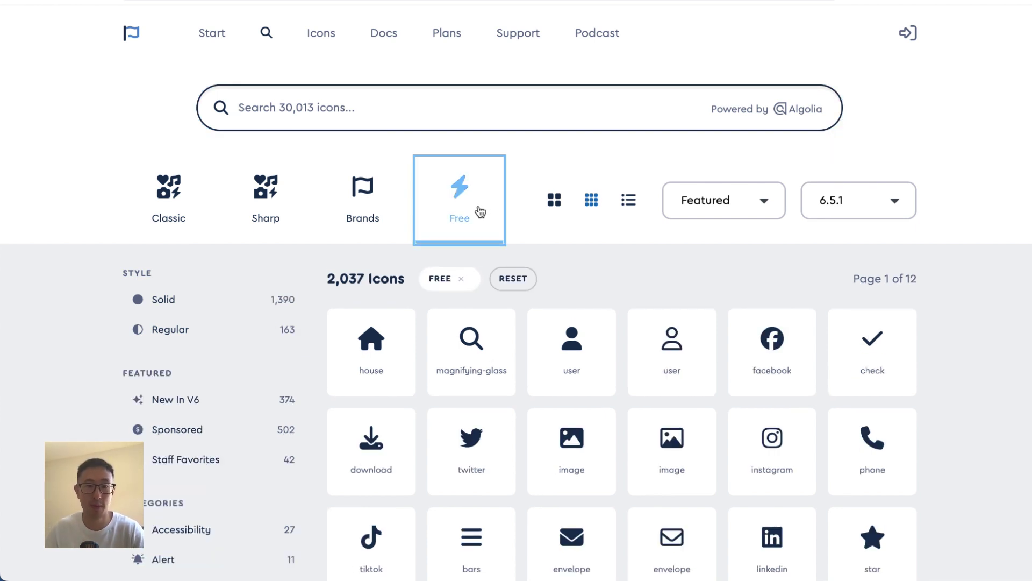
scroll(481, 212, "down", 1)
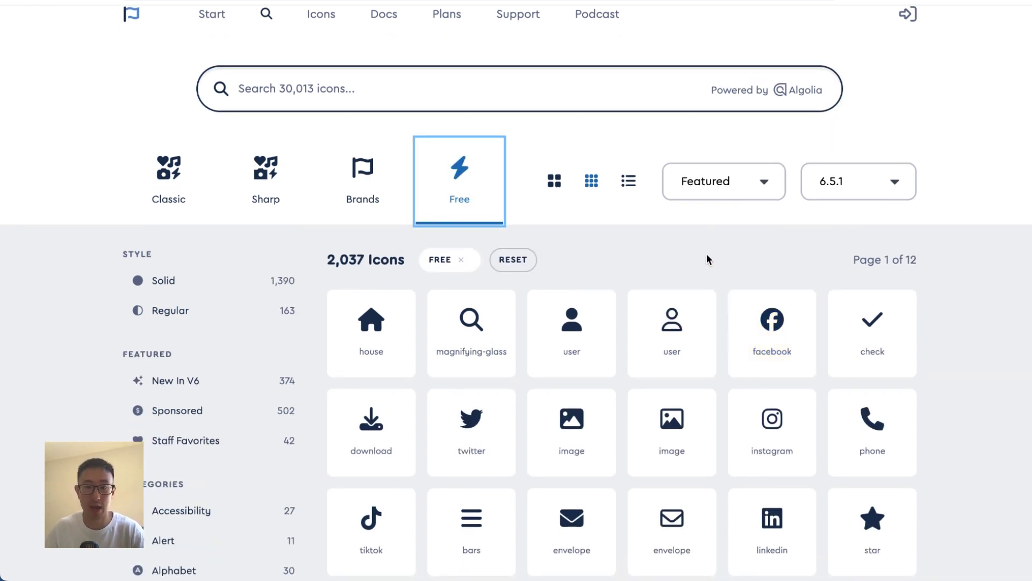
scroll(707, 253, "down", 6)
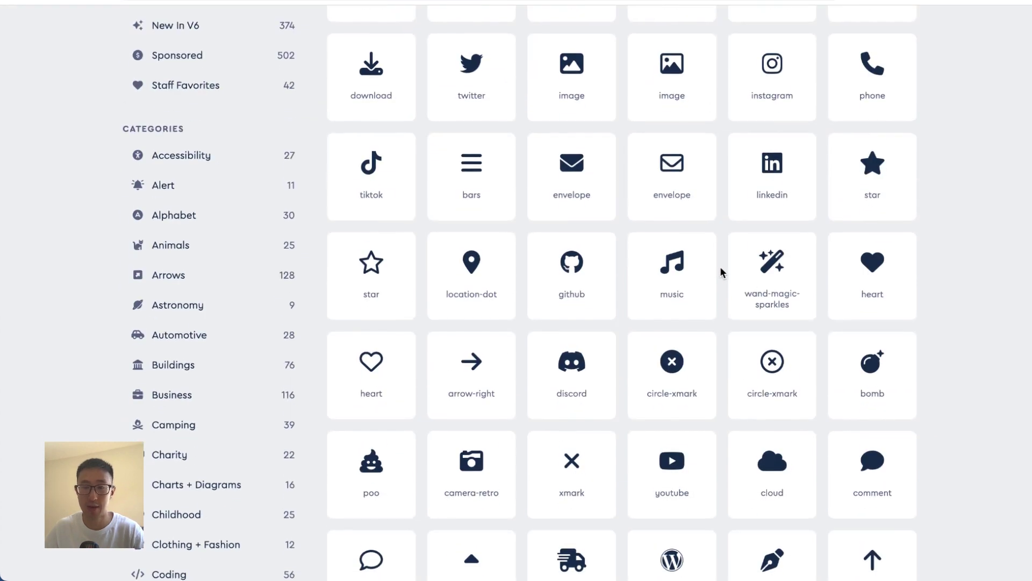
scroll(720, 266, "down", 1)
scroll(720, 266, "up", 4)
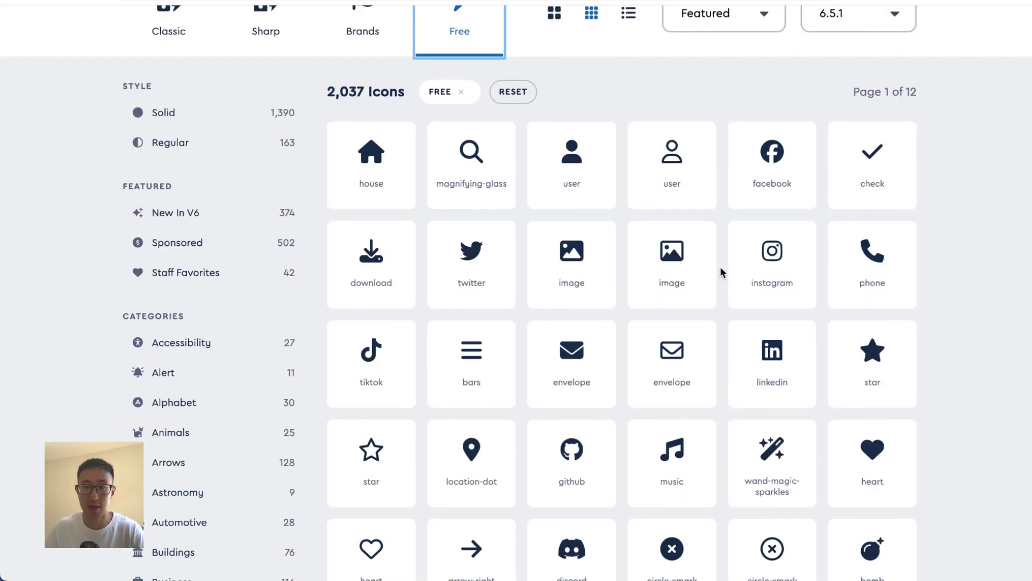
Open the free facebook icon's details and copy its glyph character.
left_click(773, 188)
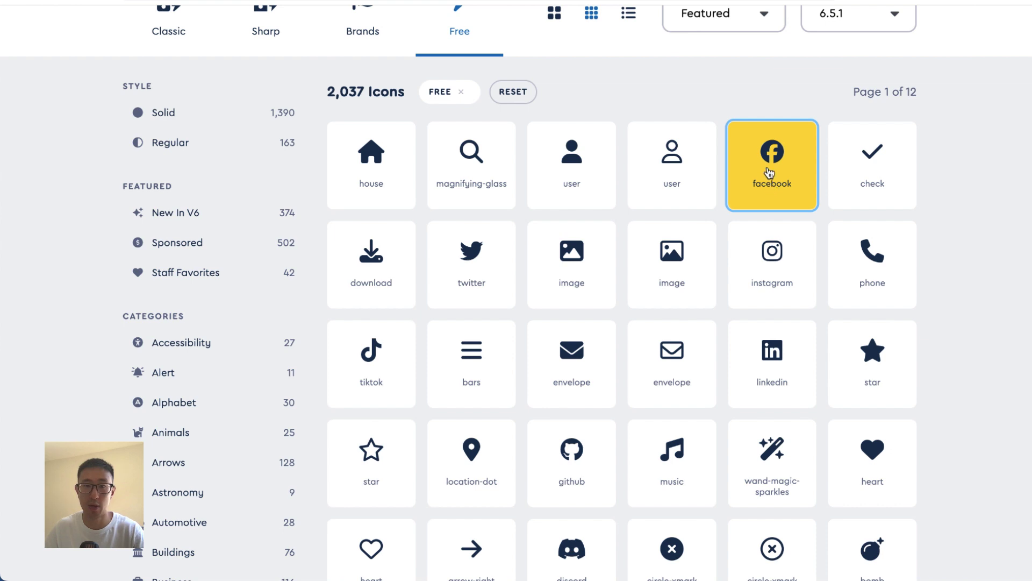
left_click(773, 168)
left_click(772, 168)
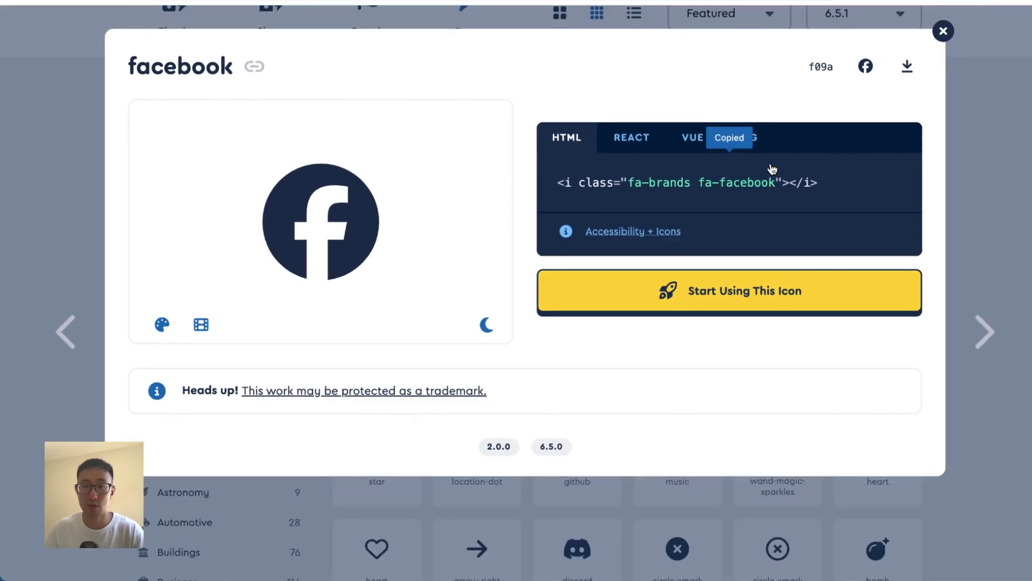
left_click(907, 66)
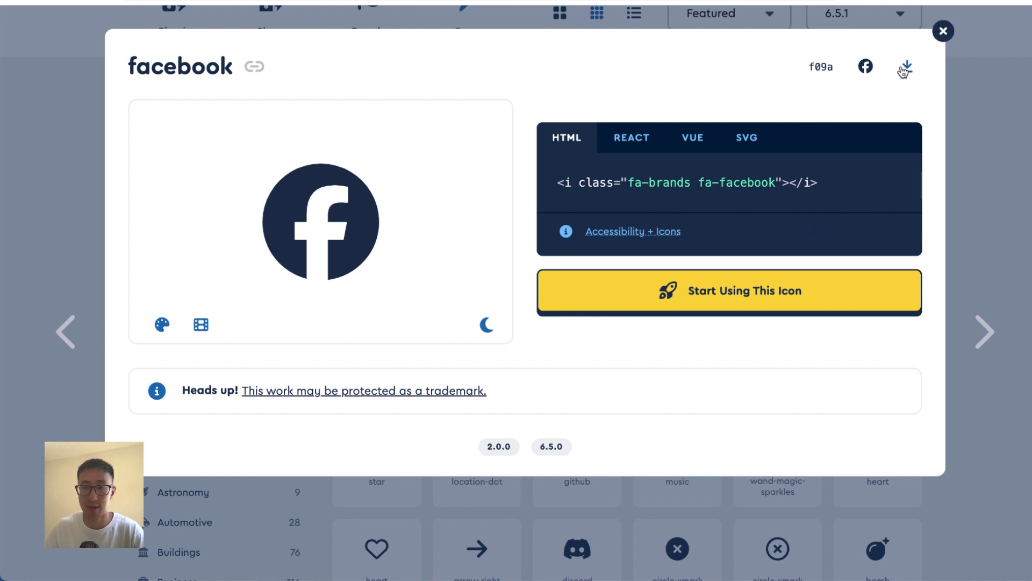
left_click(870, 70)
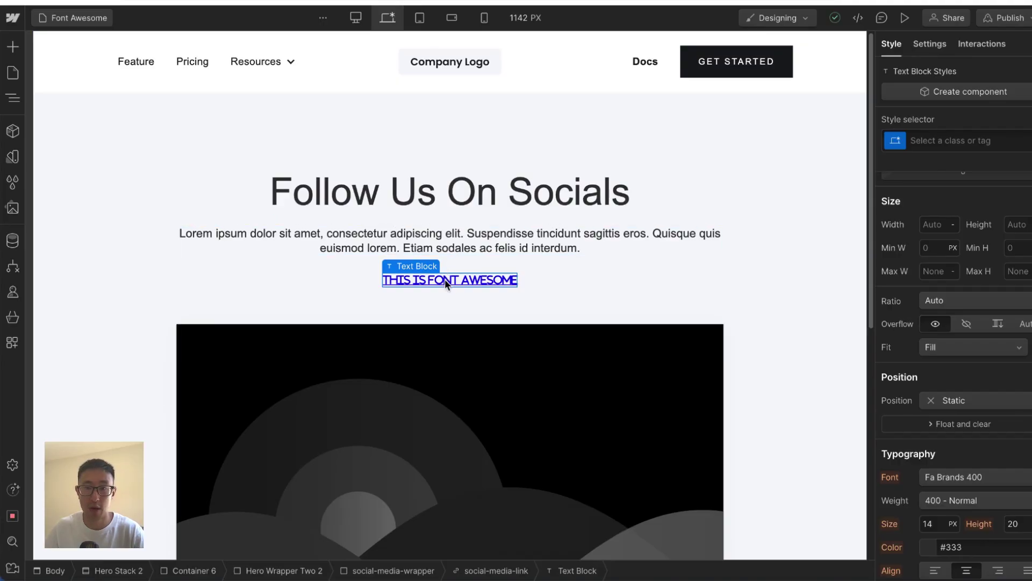
Replace the link text with the pasted Facebook glyph and select the parent social-media-link.
double_click(445, 280)
key("ctrl+v")
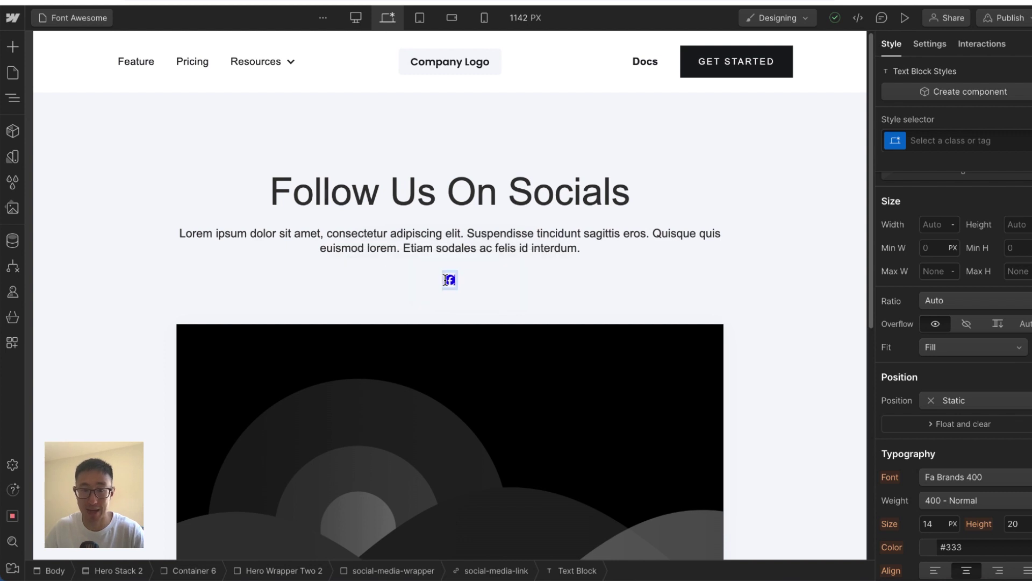
key("Escape")
left_click(527, 572)
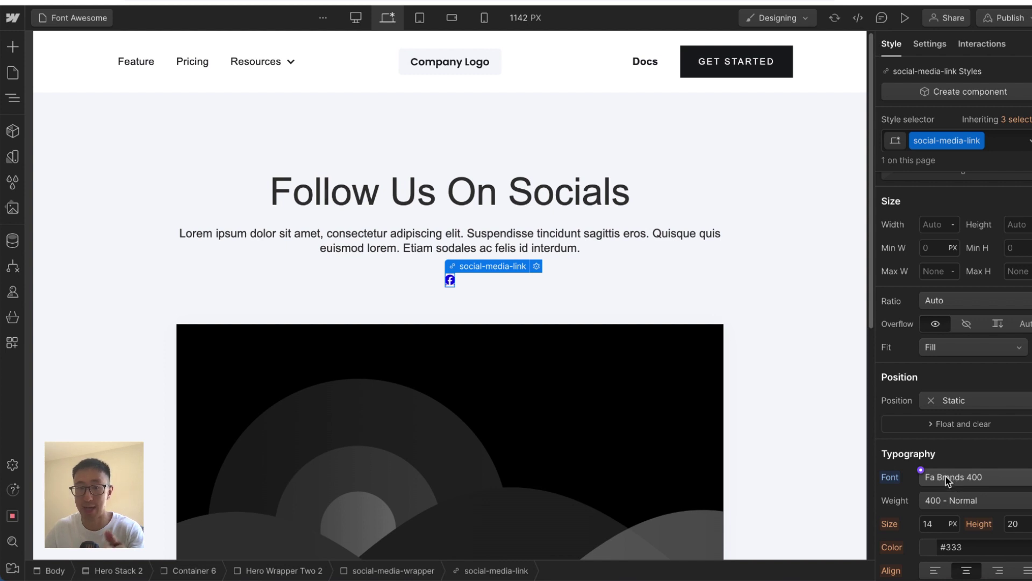
Set the social-media-link font size to 48 px and line height to 1.
left_click(943, 520)
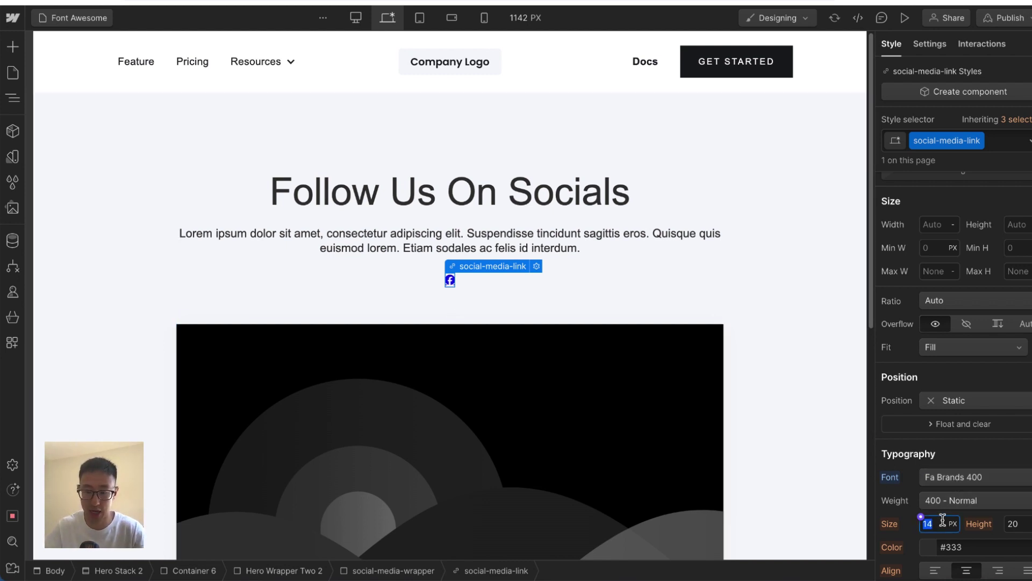
type("24")
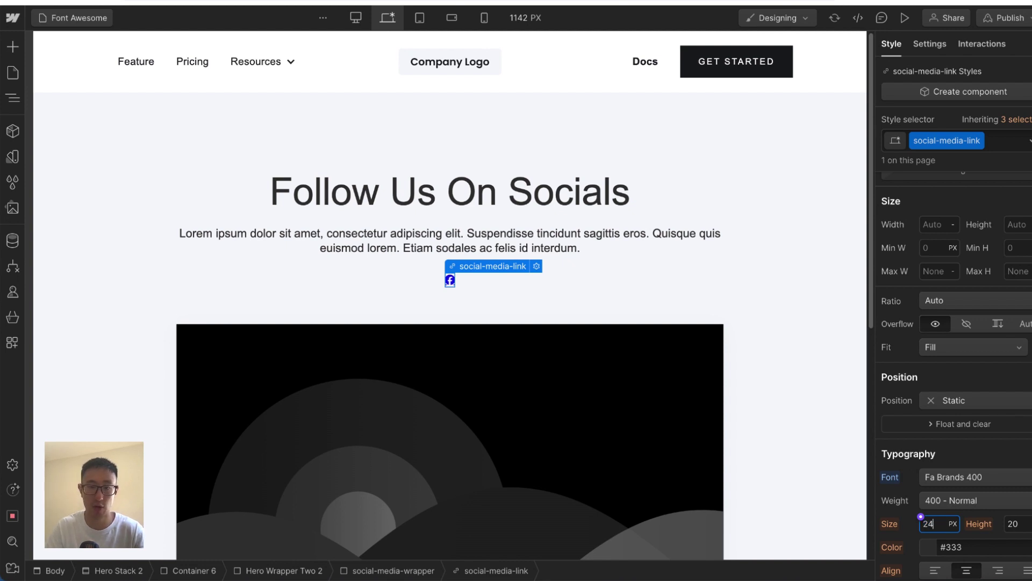
key("Return")
type("48")
key("Return")
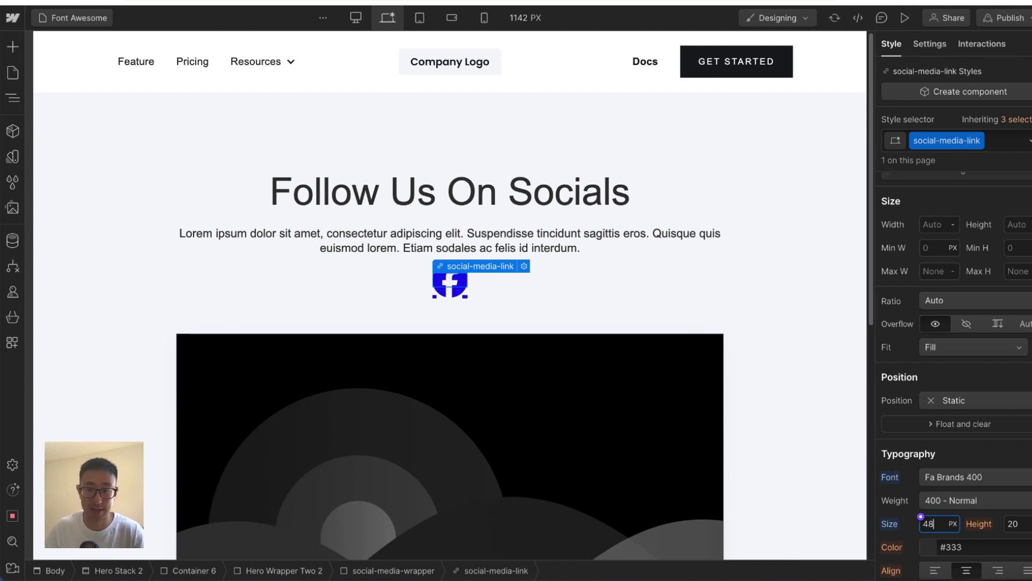
left_click(1024, 523)
type("1")
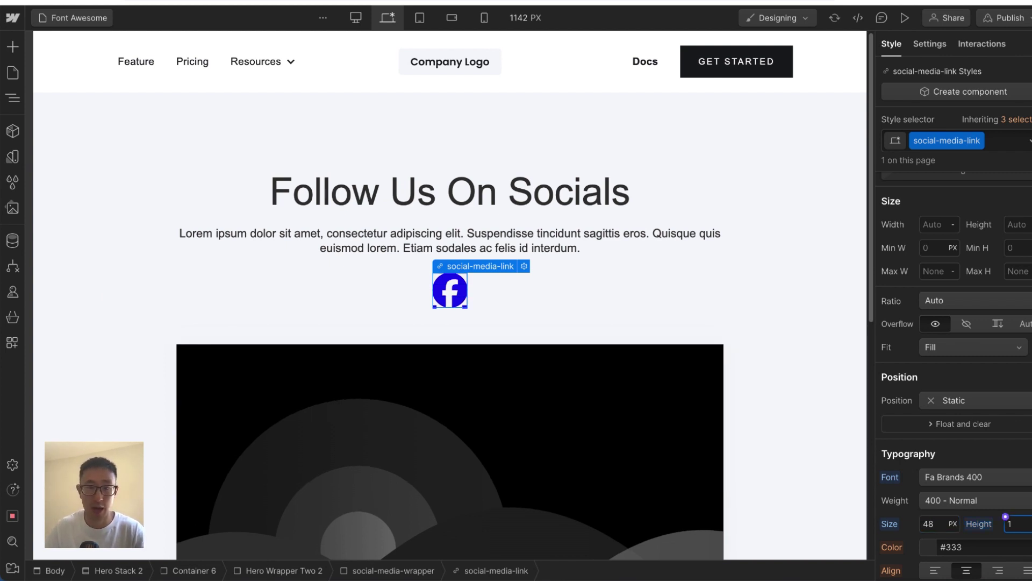
left_click(640, 285)
left_click(467, 294)
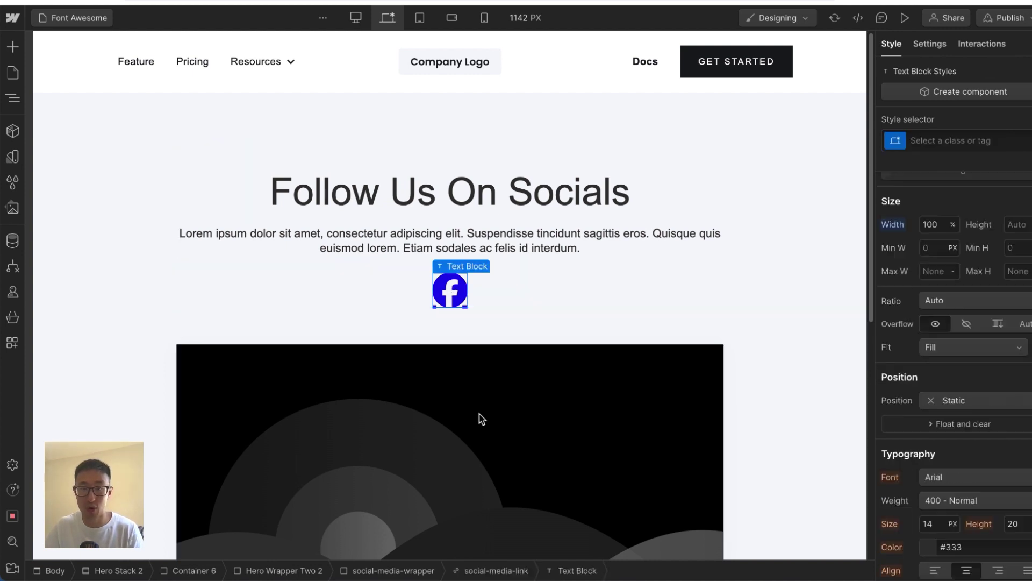
left_click(489, 570)
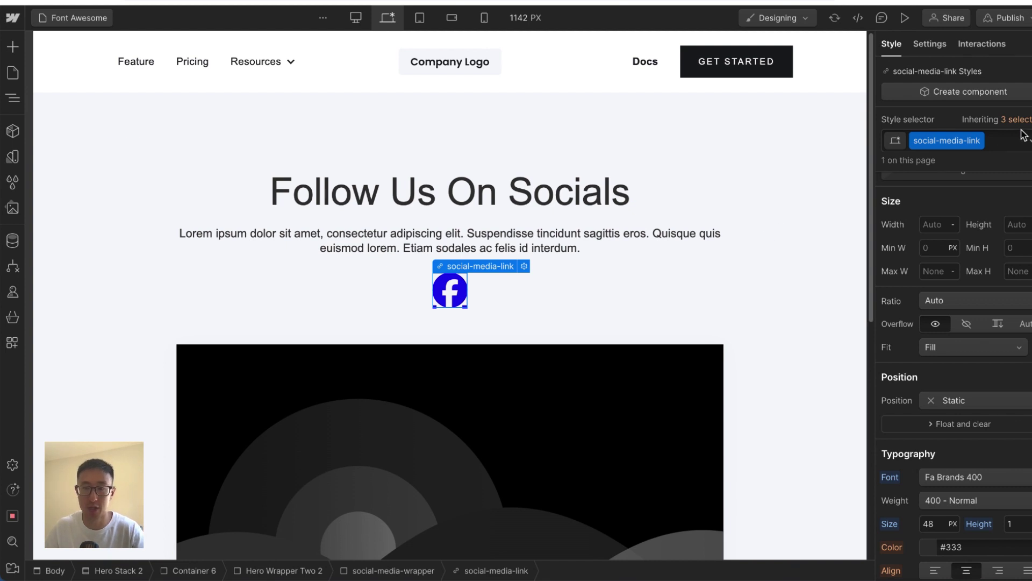
Remove the icon link's underline and colour it green #009c00.
scroll(995, 368, "down", 2)
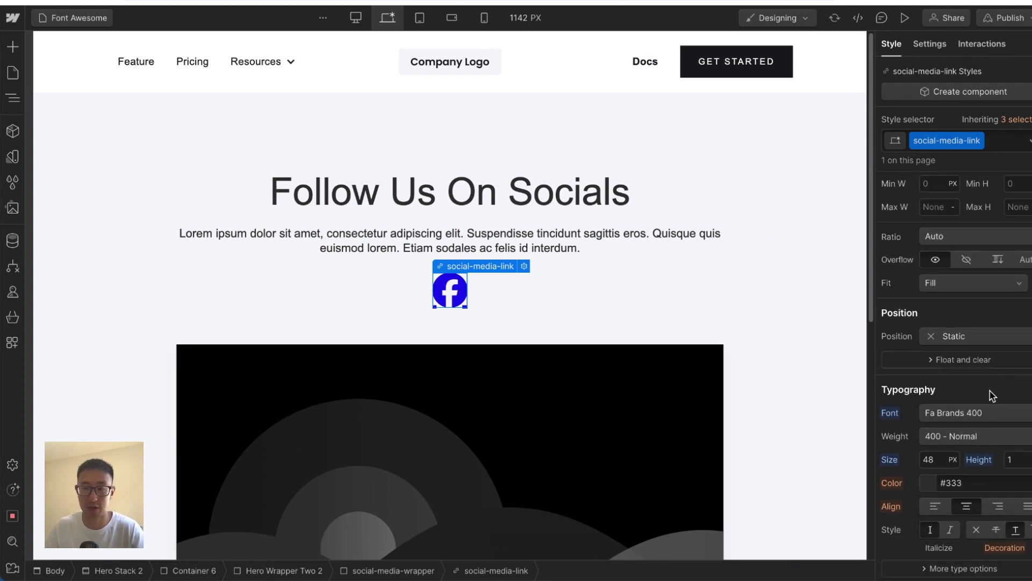
left_click(977, 530)
scroll(962, 457, "down", 5)
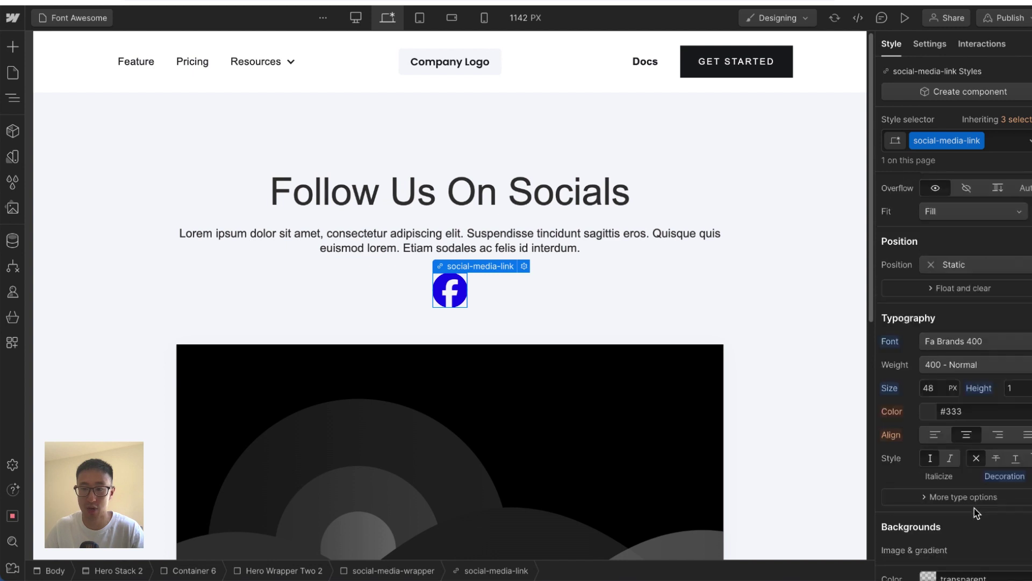
scroll(945, 369, "up", 5)
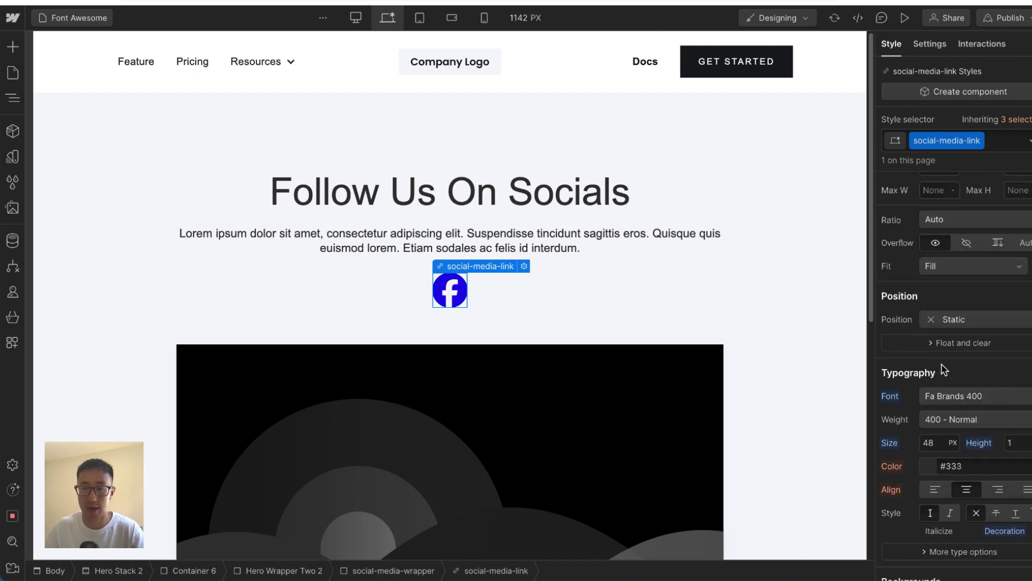
left_click(934, 476)
type("08a508")
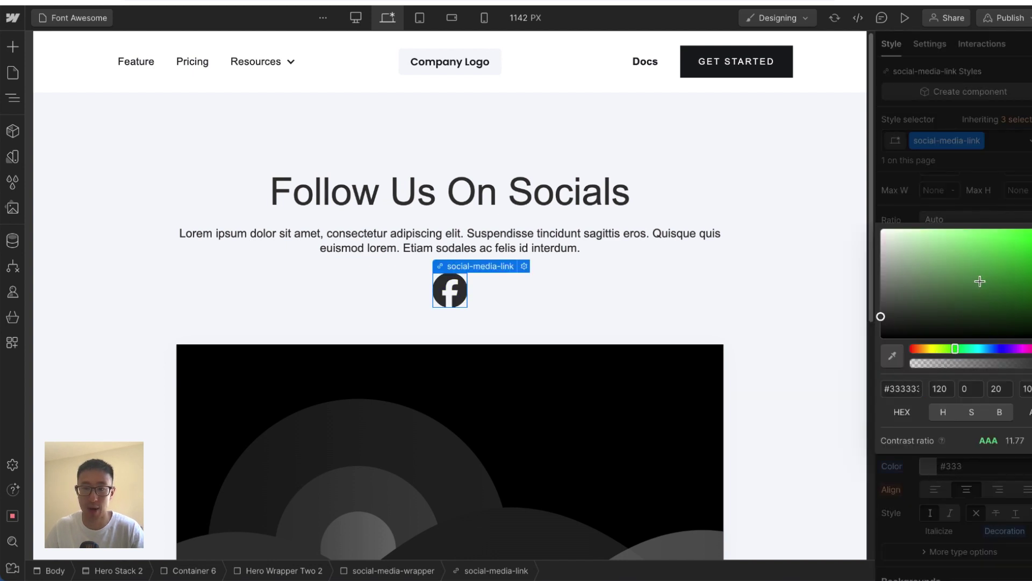
type("009c00")
key("Return")
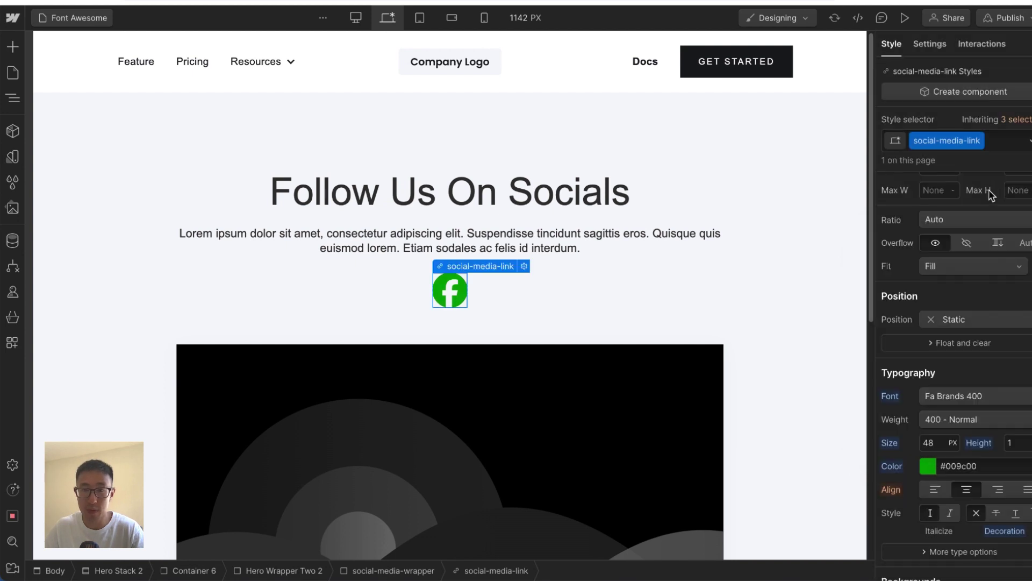
Add a Hover state that turns the icon link red.
left_click(1027, 147)
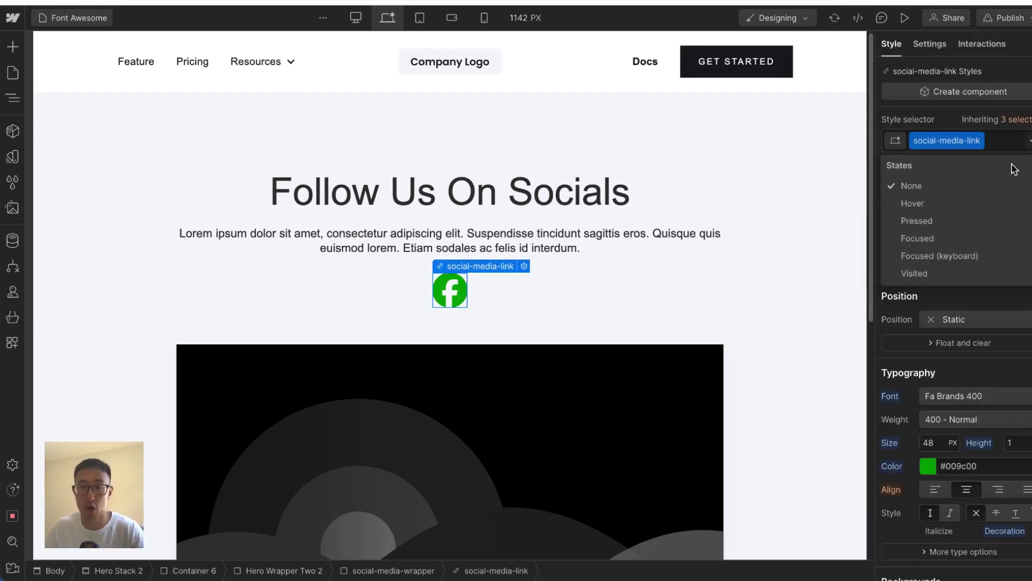
left_click(977, 210)
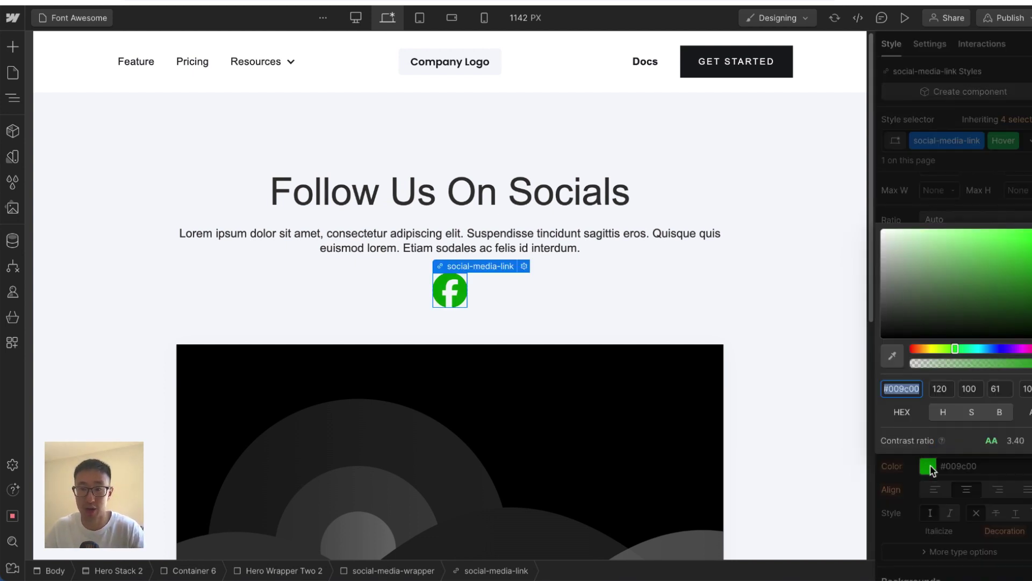
type("red")
key("Return")
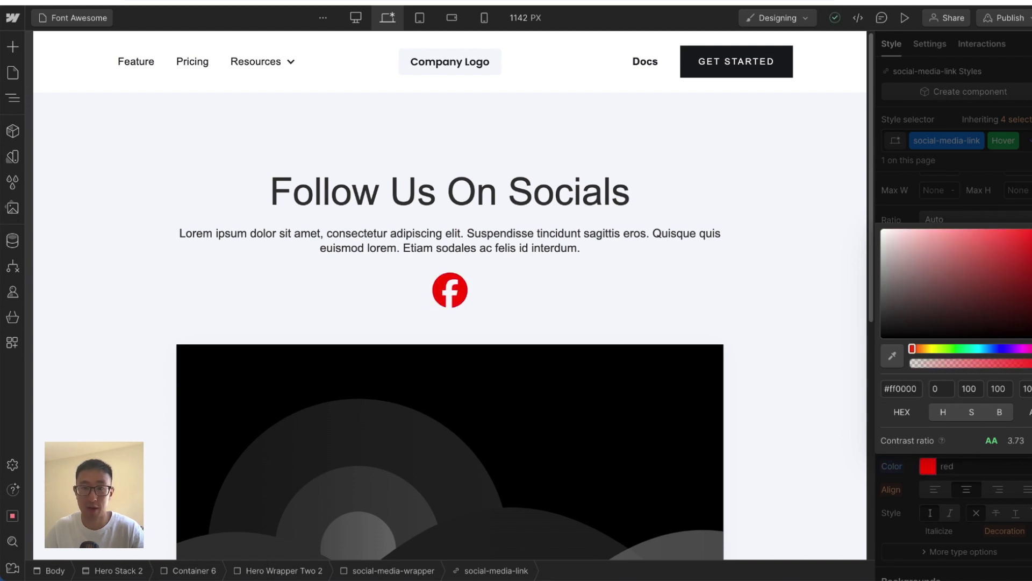
left_click(1021, 188)
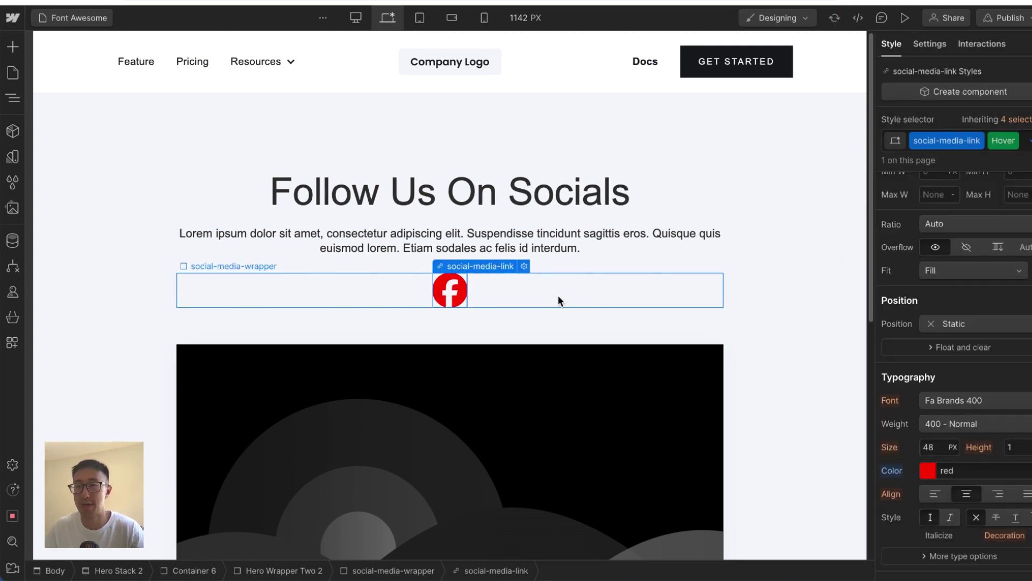
left_click(534, 325)
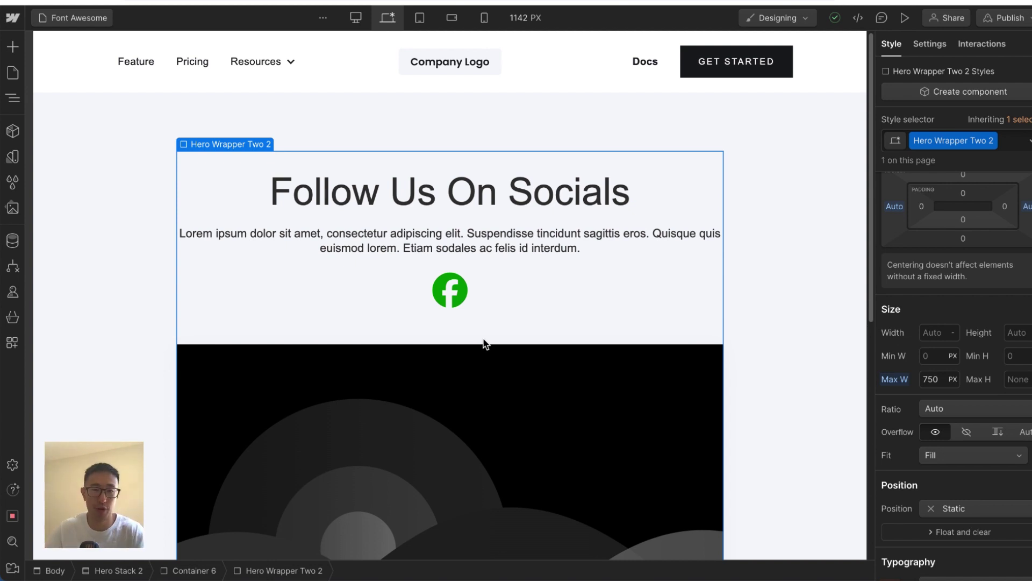
Preview the page, return to the Designer and duplicate the Facebook social-media-link twice.
left_click(905, 18)
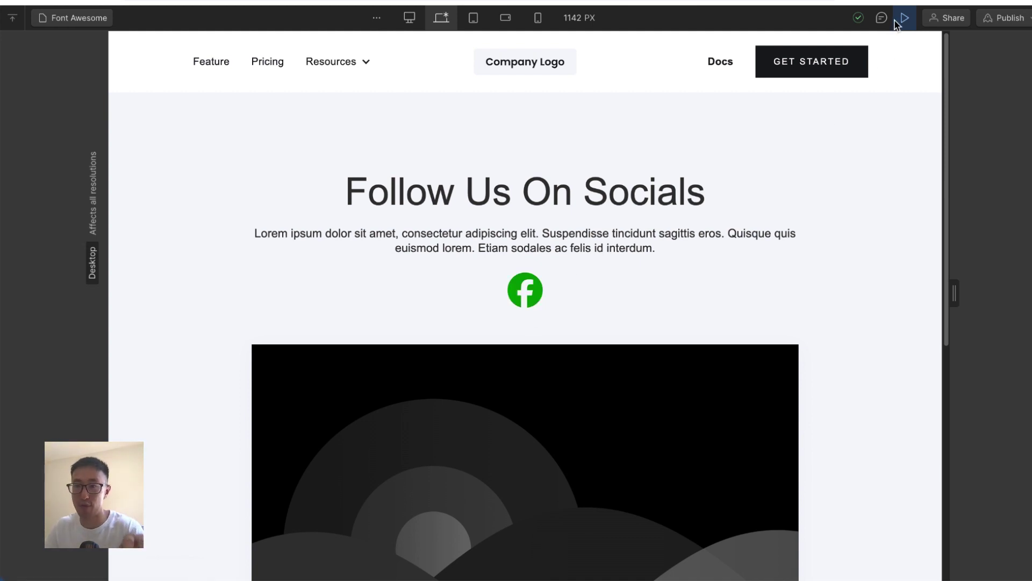
key("super+shift+p")
left_click(450, 290)
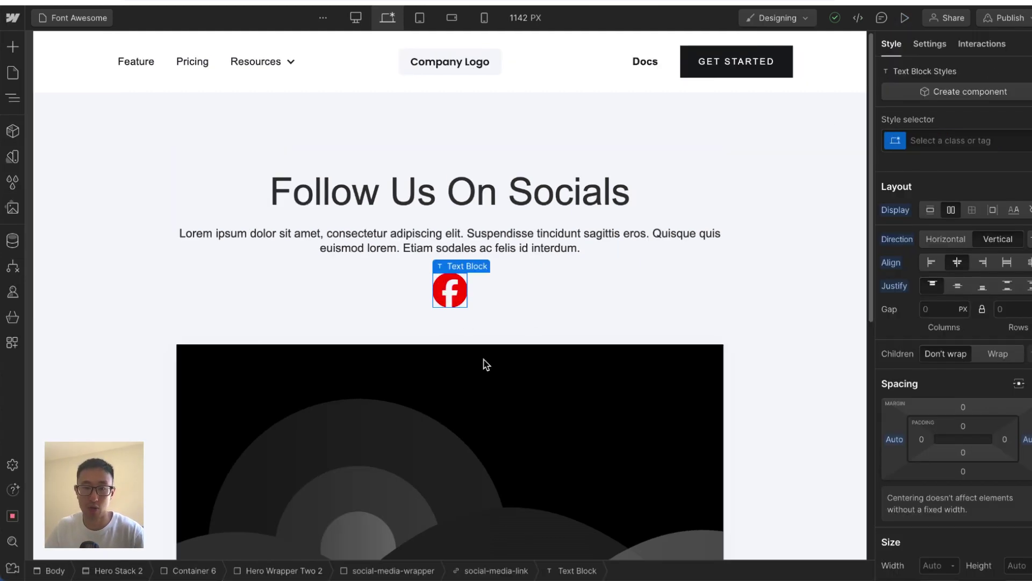
left_click(498, 571)
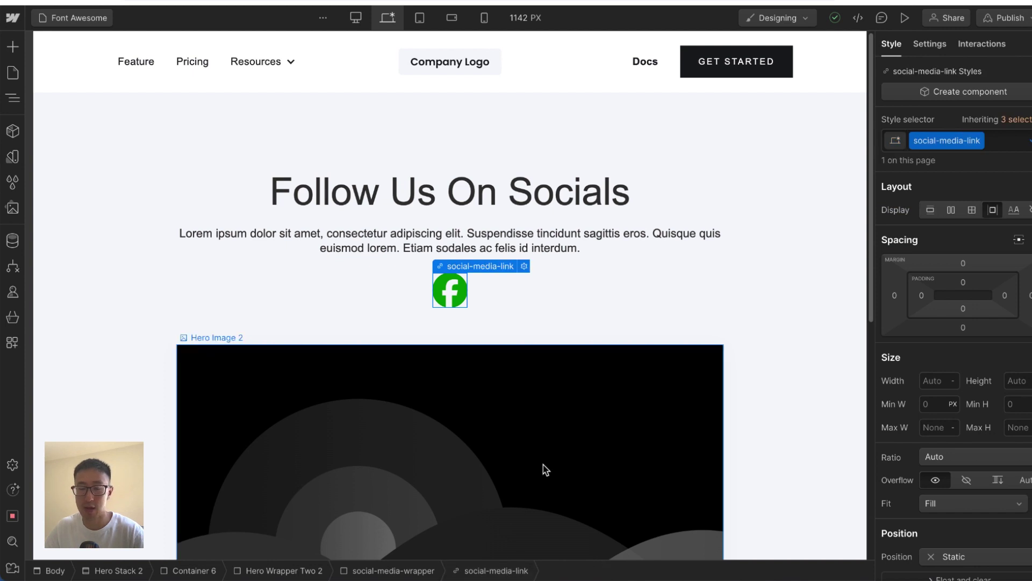
key("super+d")
key("super+d")
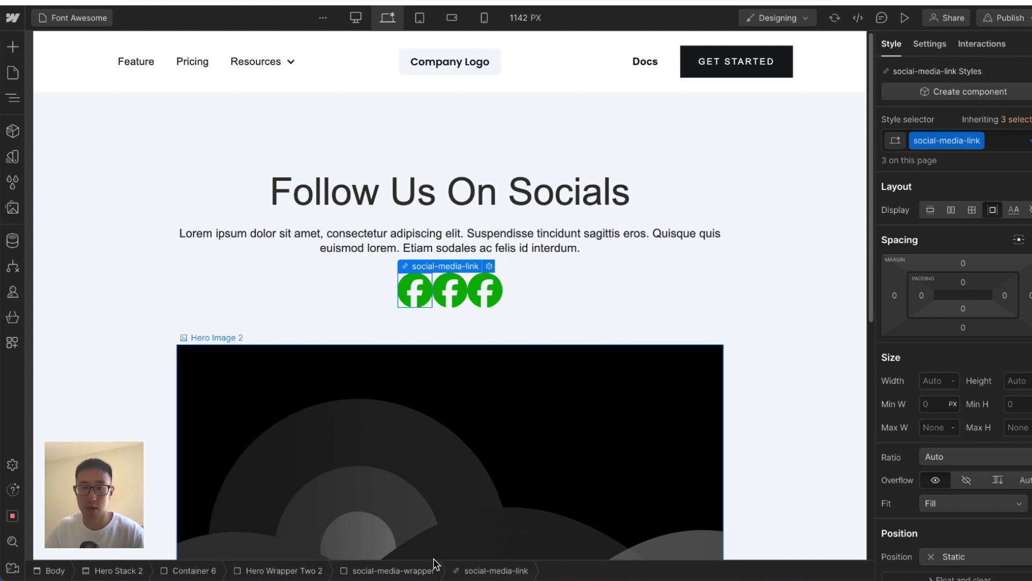
Make social-media-wrapper a flex row, centred, with a 12px gap between icons.
left_click(393, 570)
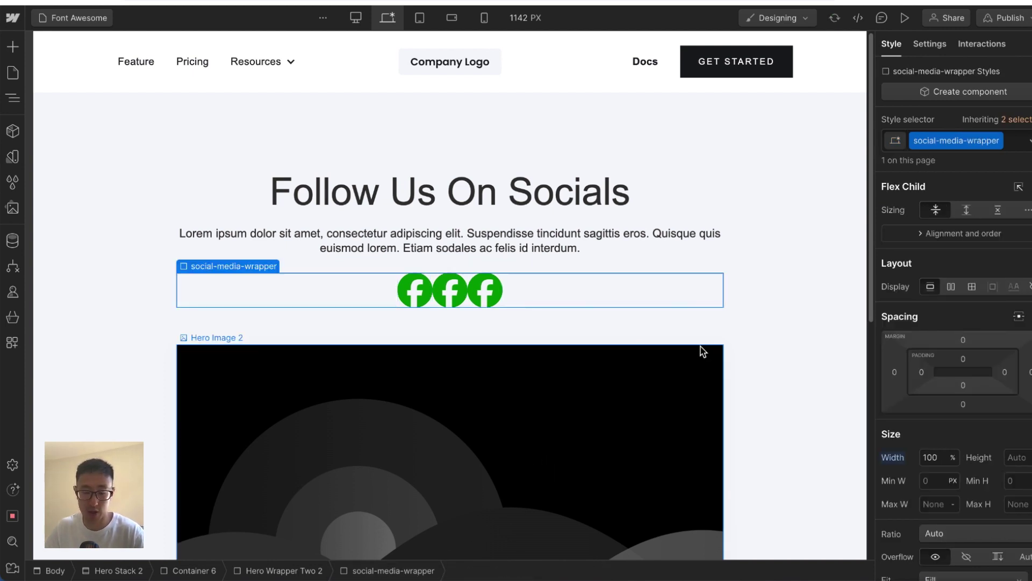
key("z")
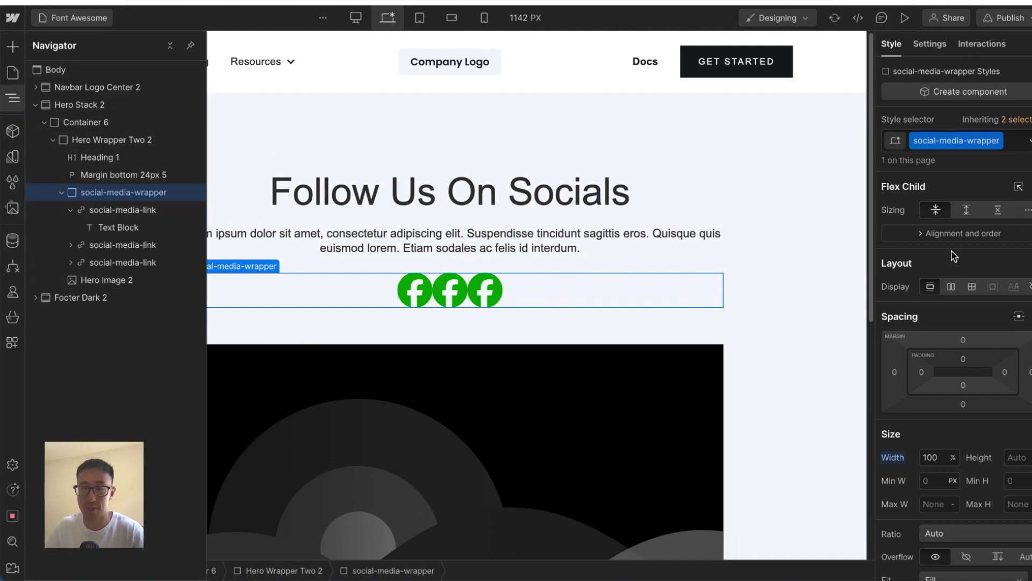
left_click(951, 287)
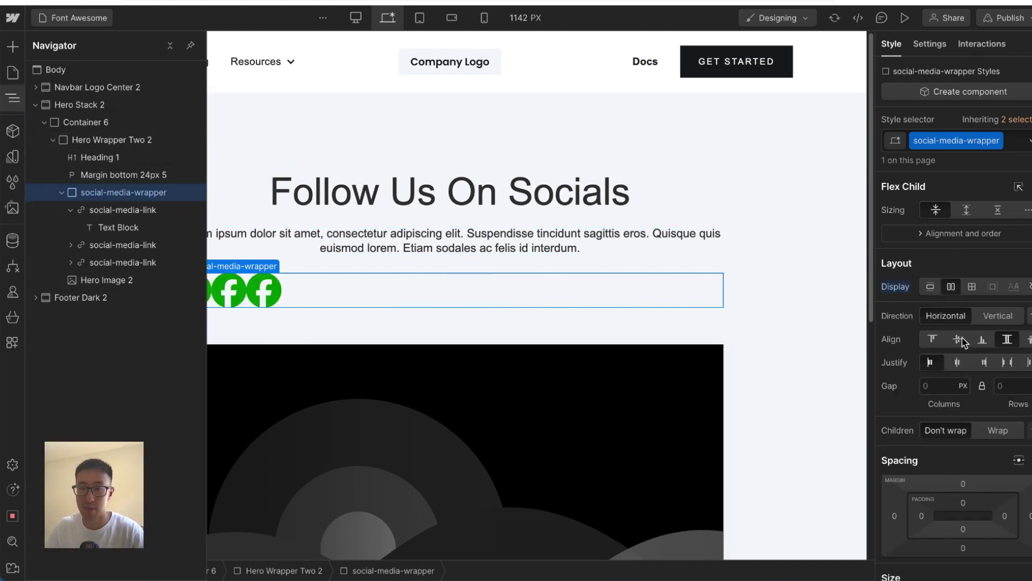
left_click(958, 362)
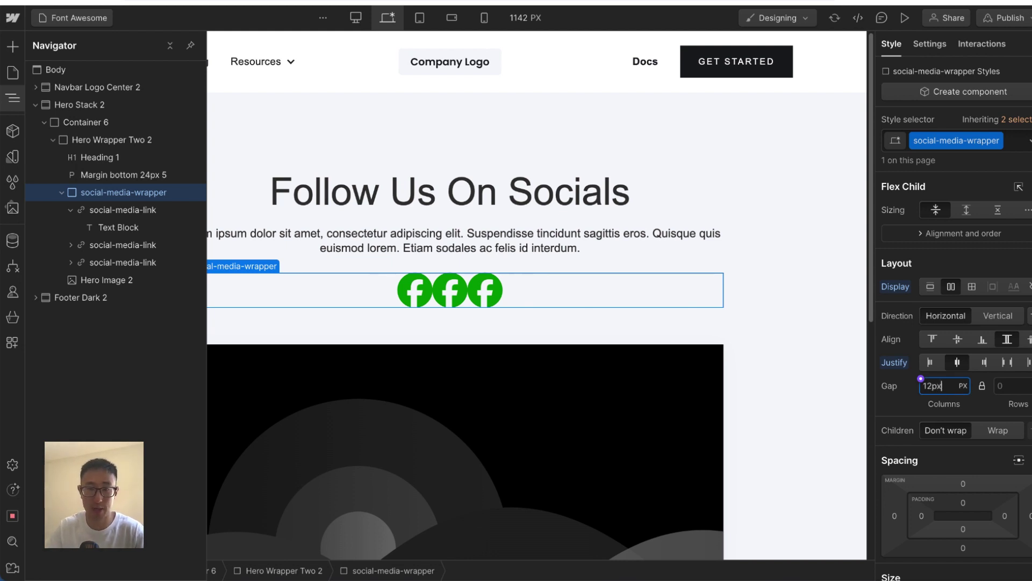
type("12px")
key("Return")
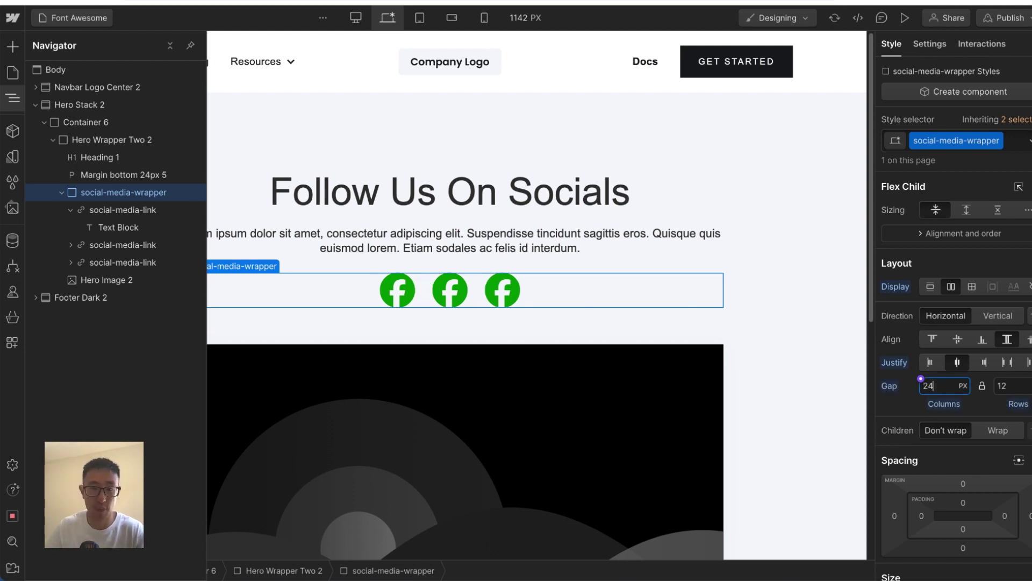
left_click(746, 254)
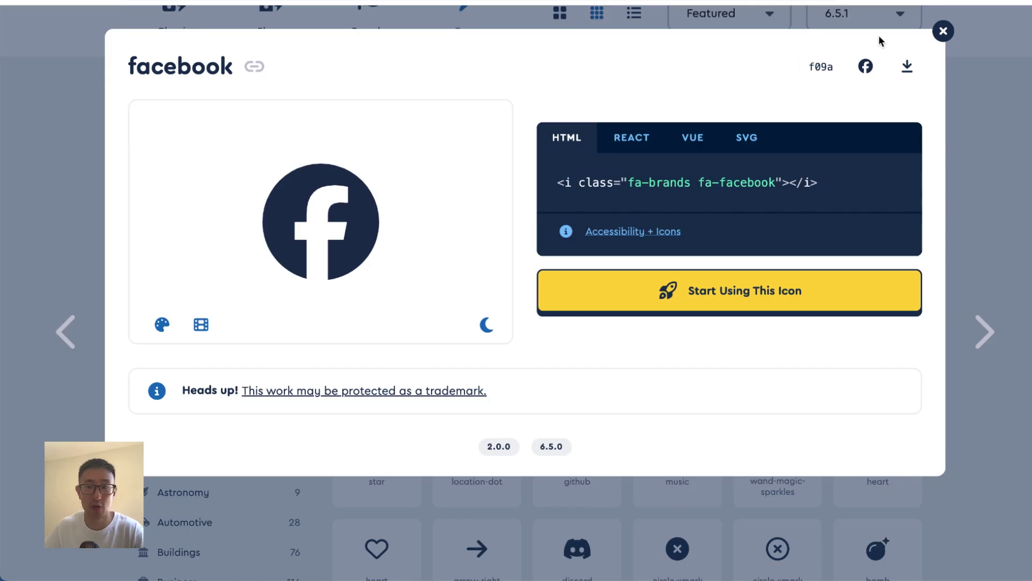
Copy the Twitter glyph from Font Awesome and paste it into the middle icon.
left_click(943, 30)
scroll(495, 66, "up", 3)
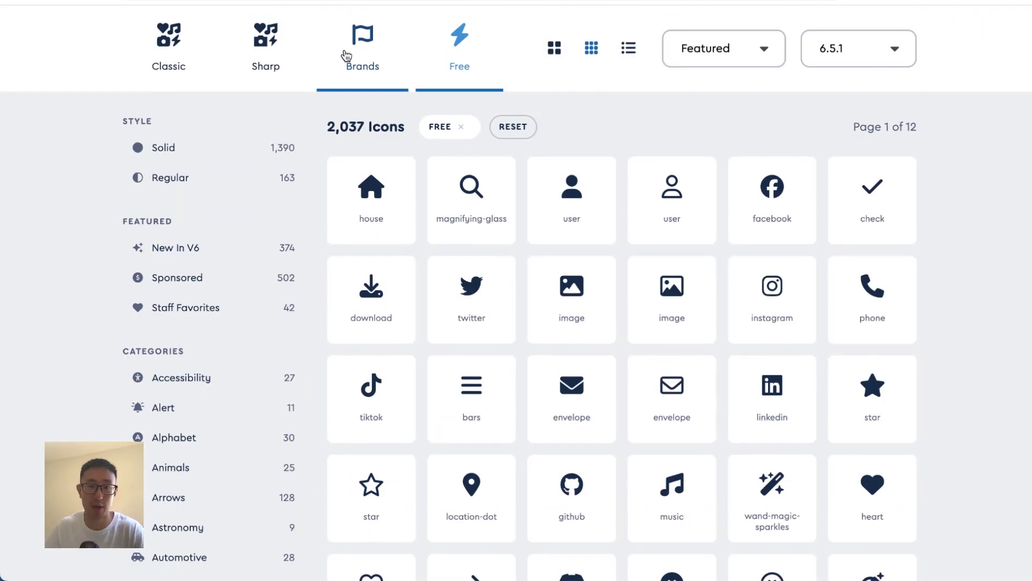
left_click(401, 88)
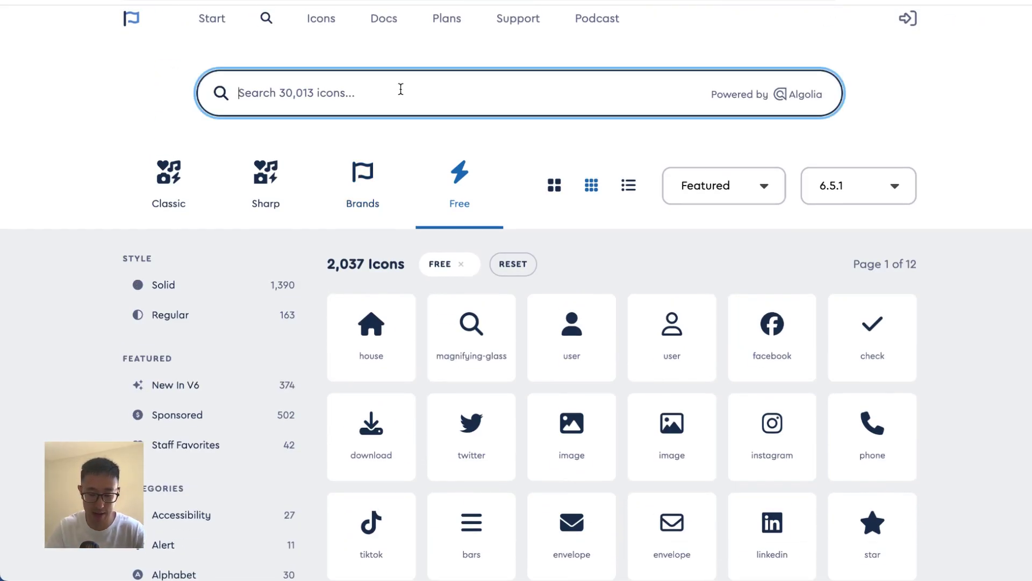
type("twitter")
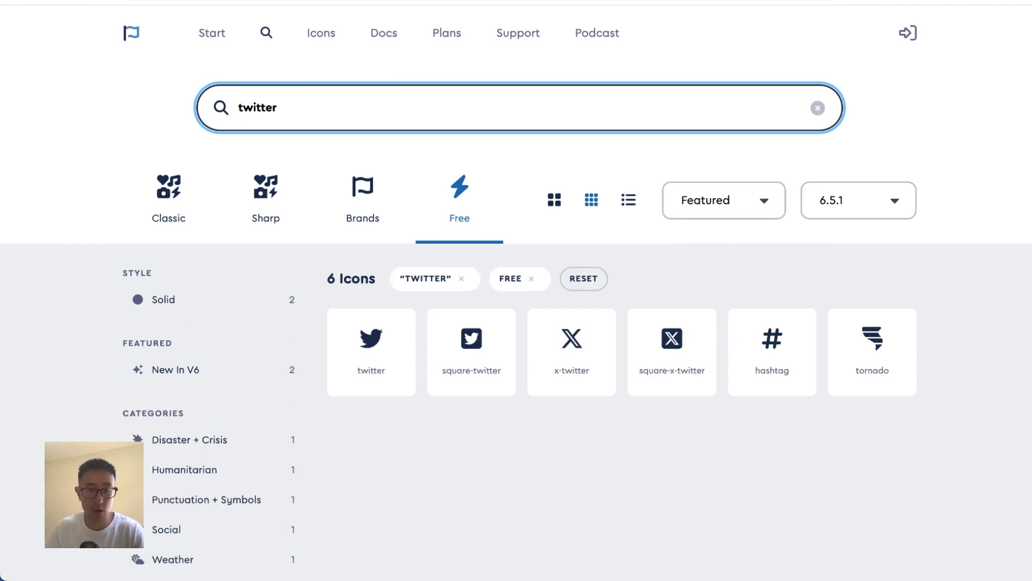
left_click(366, 341)
left_click(864, 67)
right_click(112, 1)
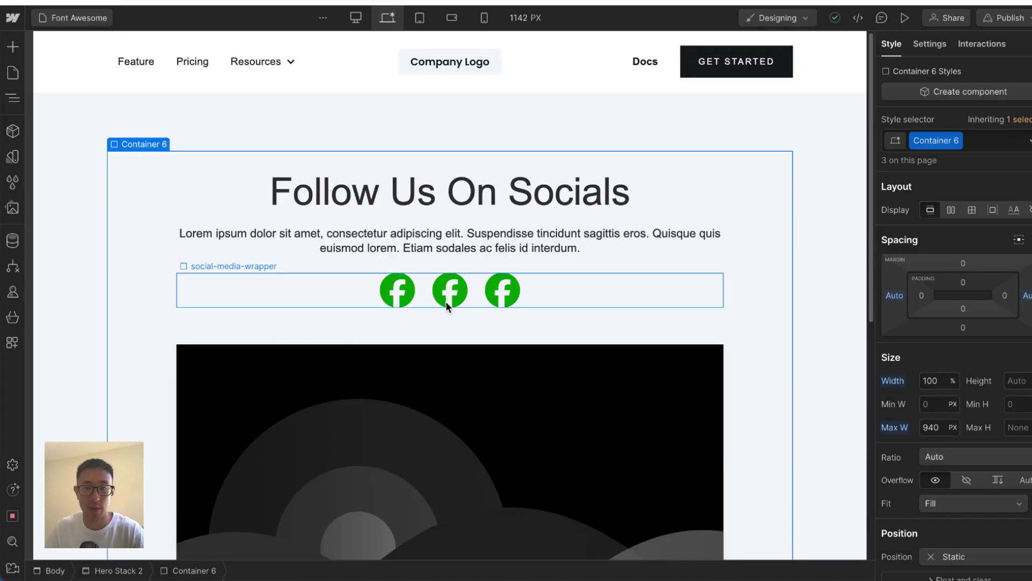
left_click(437, 299)
double_click(441, 291)
key("super+v")
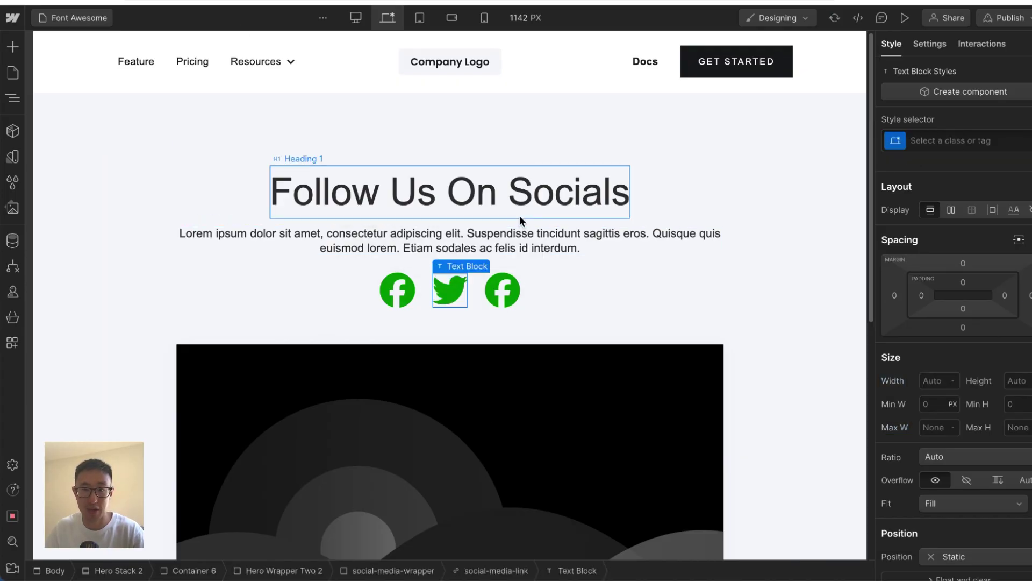
left_click(519, 215)
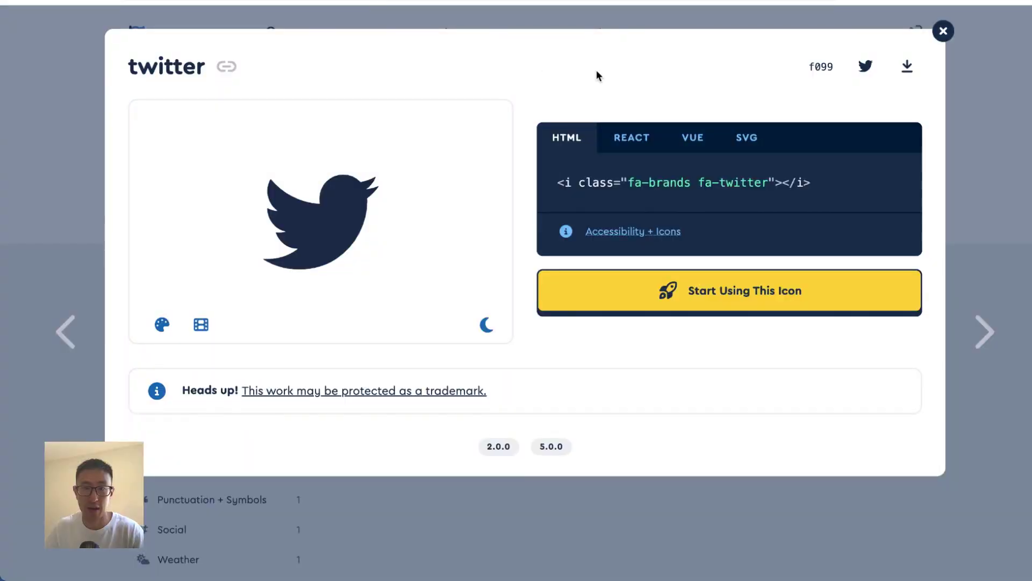
Copy the Instagram glyph and paste it over the third icon.
left_click(943, 30)
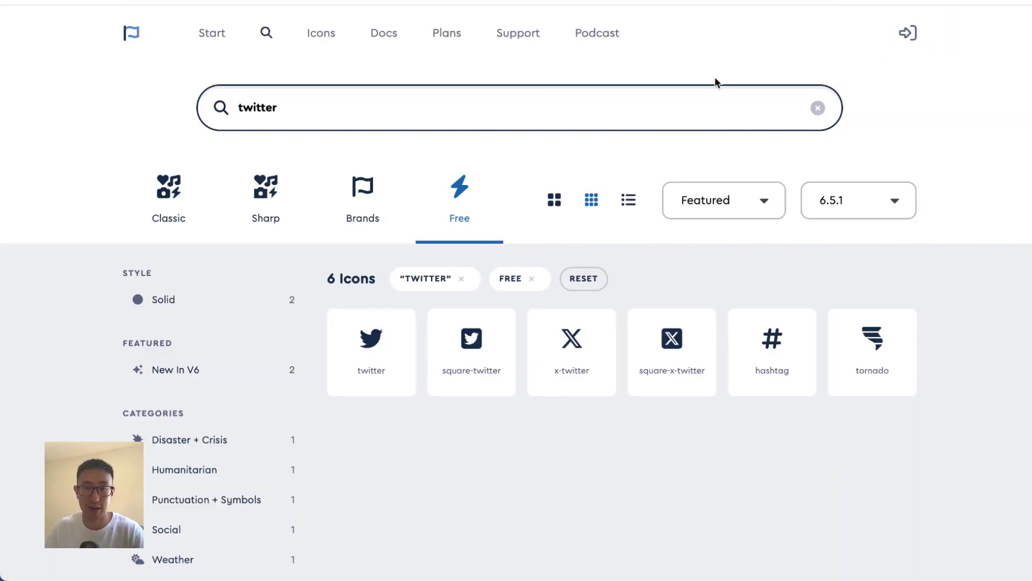
left_click(692, 98)
type("instagram")
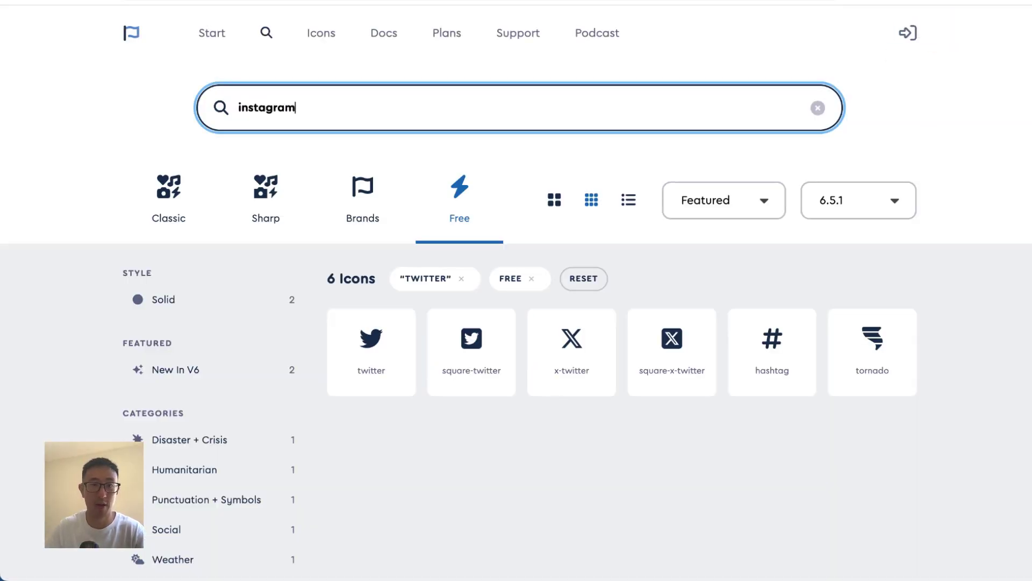
left_click(400, 366)
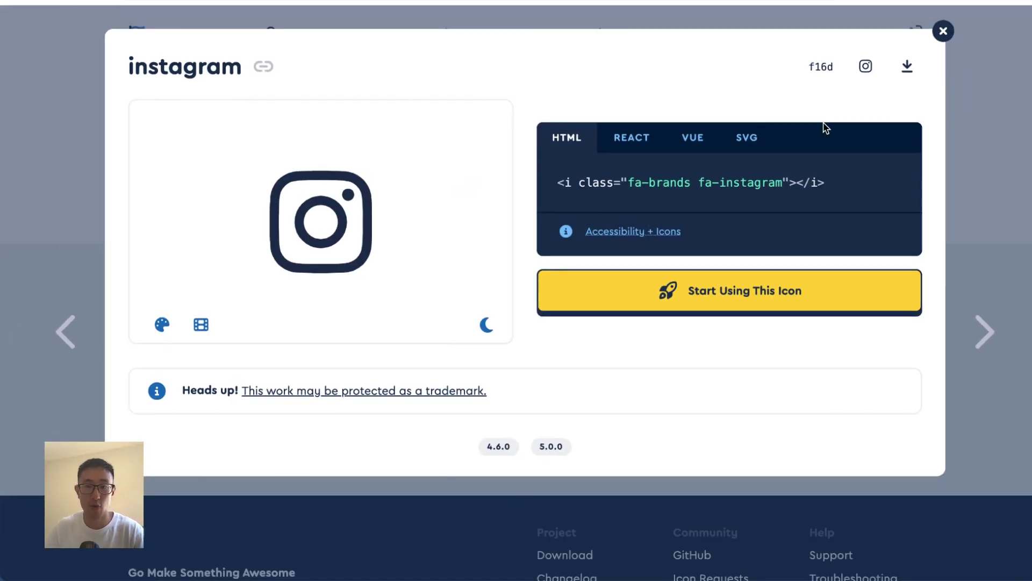
left_click(866, 64)
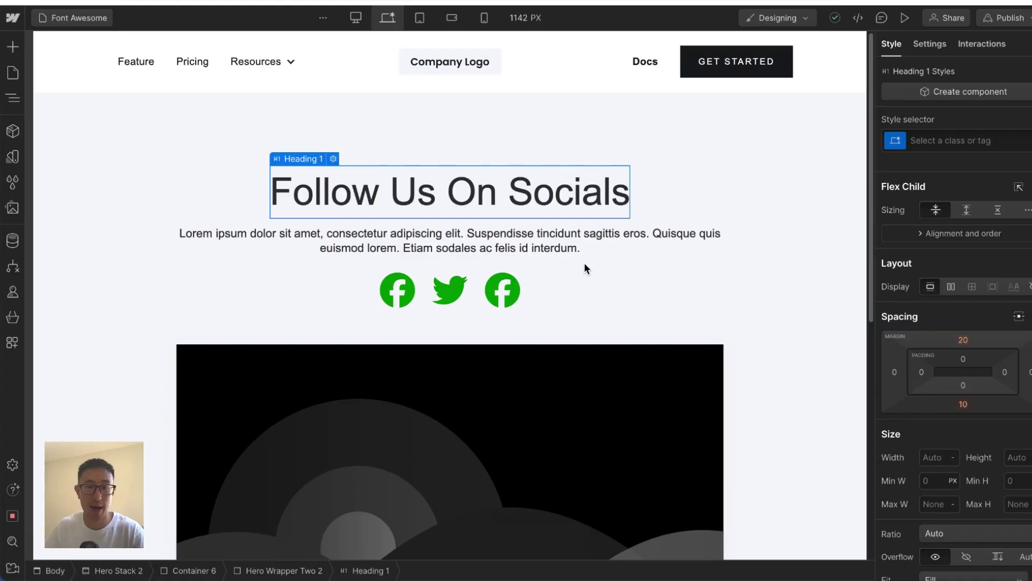
double_click(503, 290)
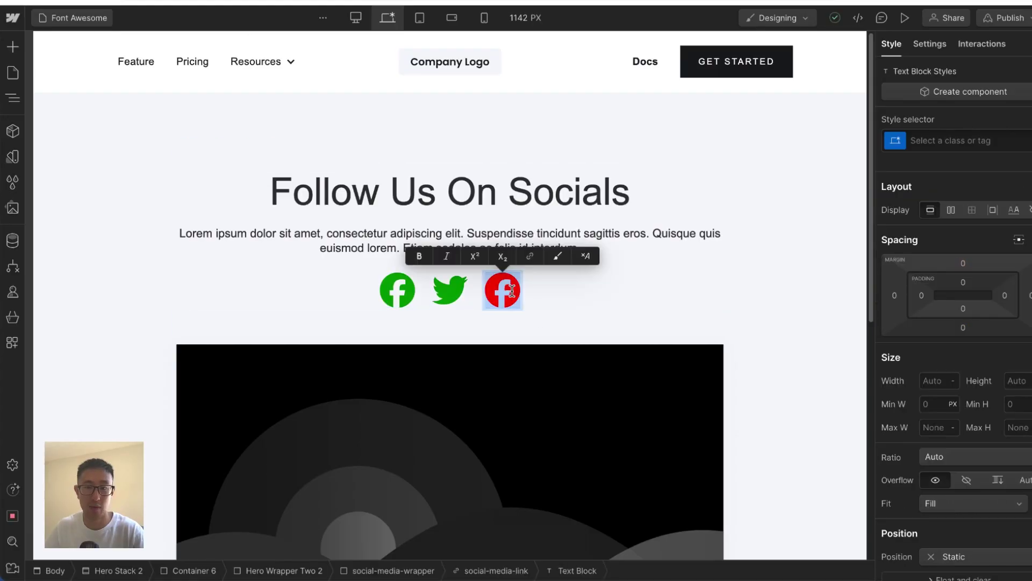
key("ctrl+v")
left_click(724, 257)
Tick 'Open in new tab' in the Instagram social-media-link's link settings.
left_click(498, 296)
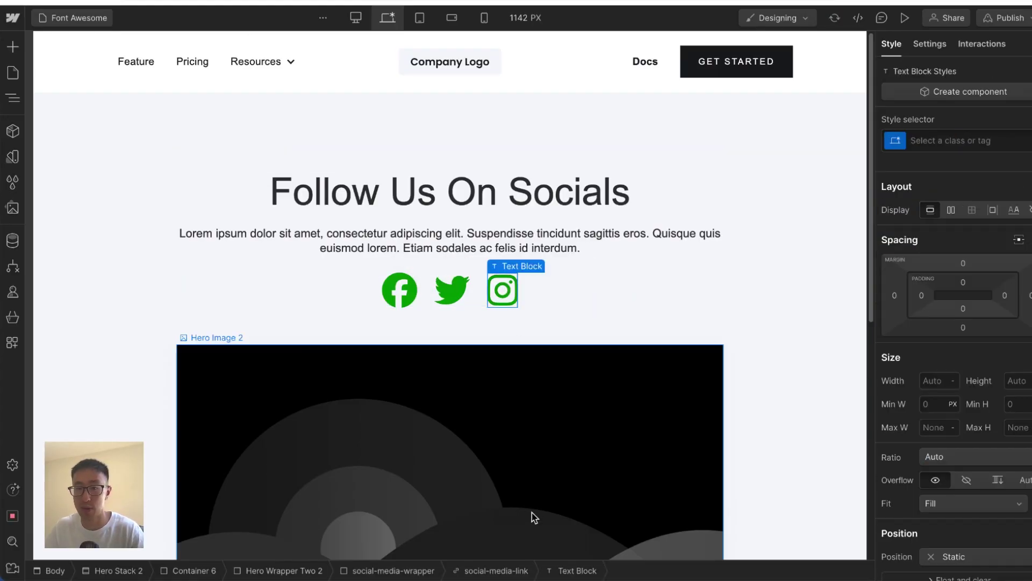
left_click(512, 570)
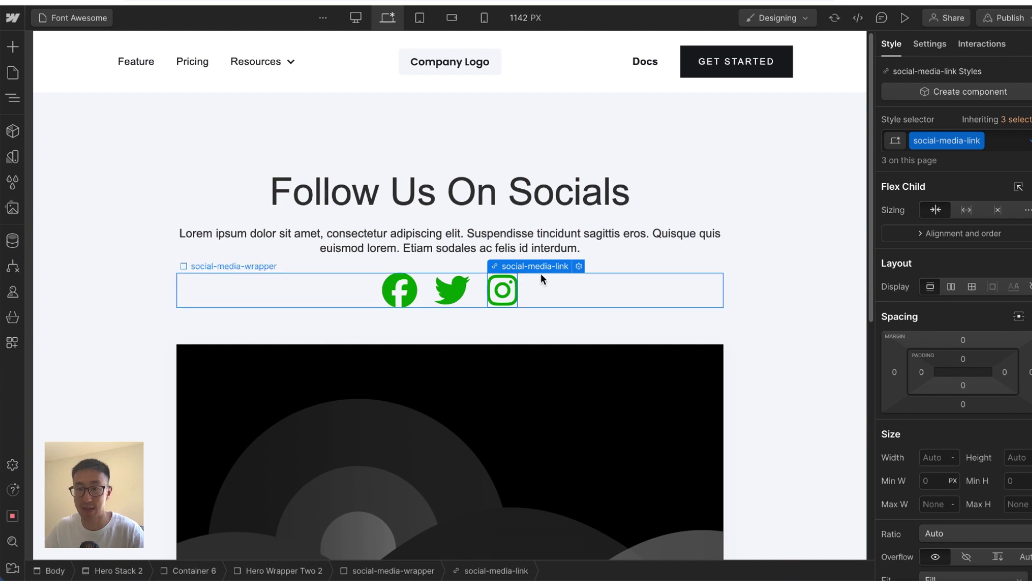
left_click(925, 53)
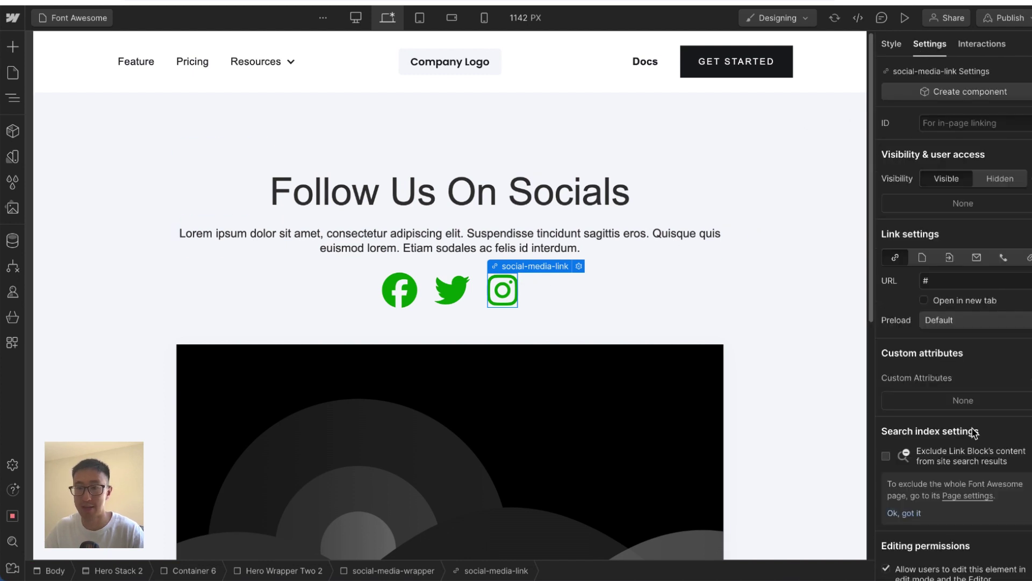
left_click(950, 280)
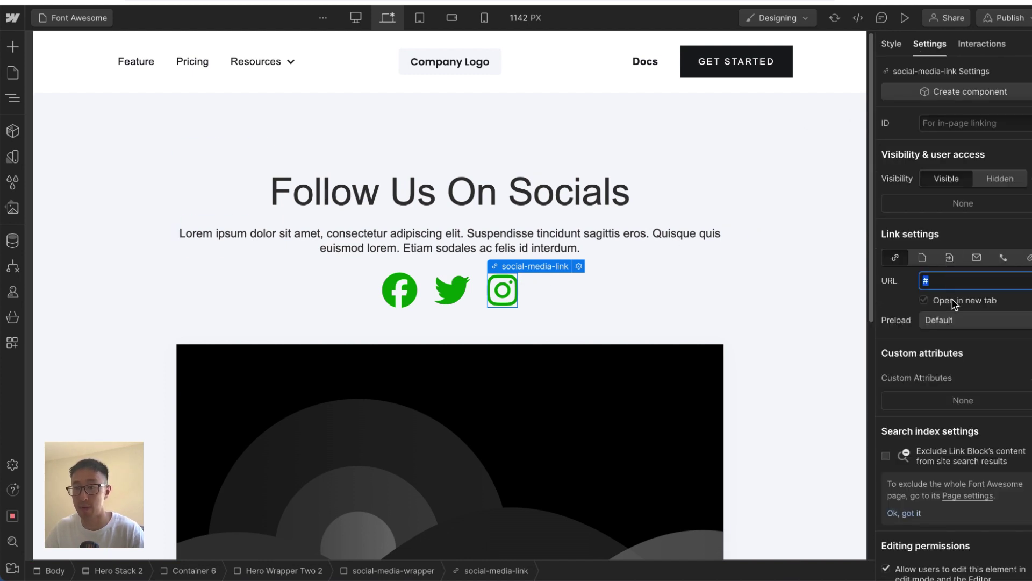
left_click(953, 302)
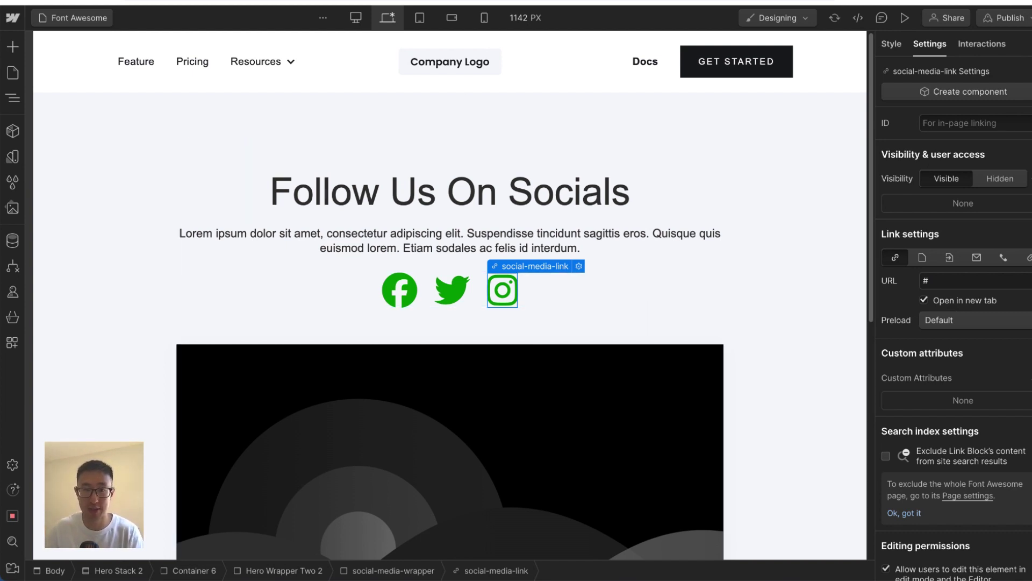
key("alt+Tab")
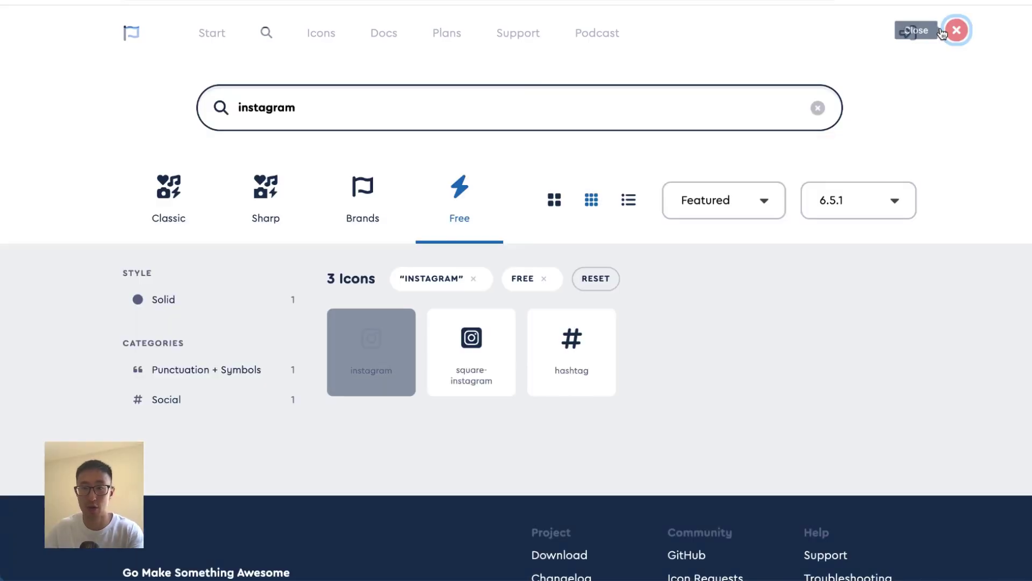
Copy the house glyph from Font Awesome and paste it over the middle Twitter icon.
left_click(942, 30)
left_click(420, 106)
key("ctrl+a")
key("BackSpace")
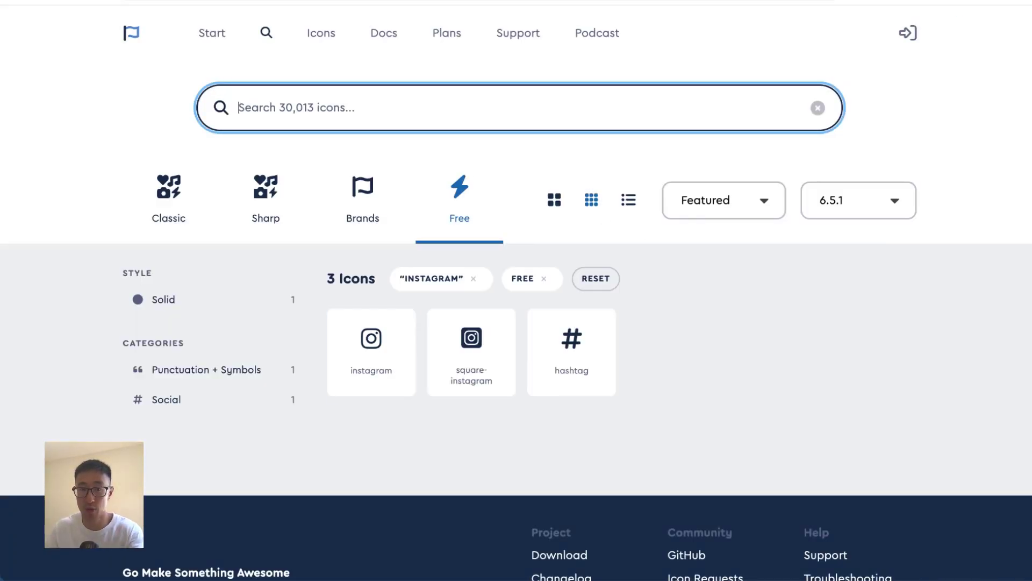
scroll(540, 257, "down", 2)
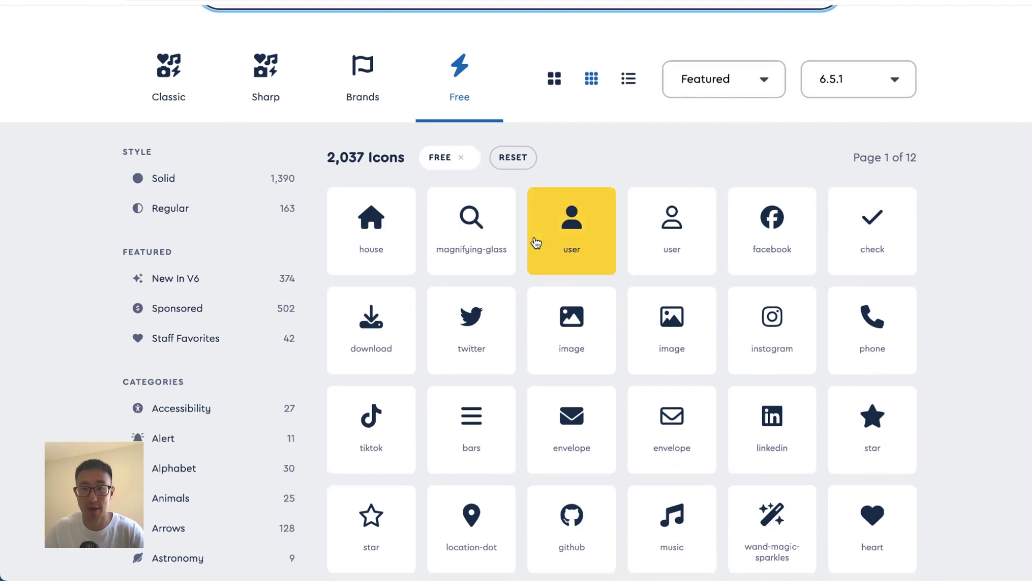
left_click(389, 251)
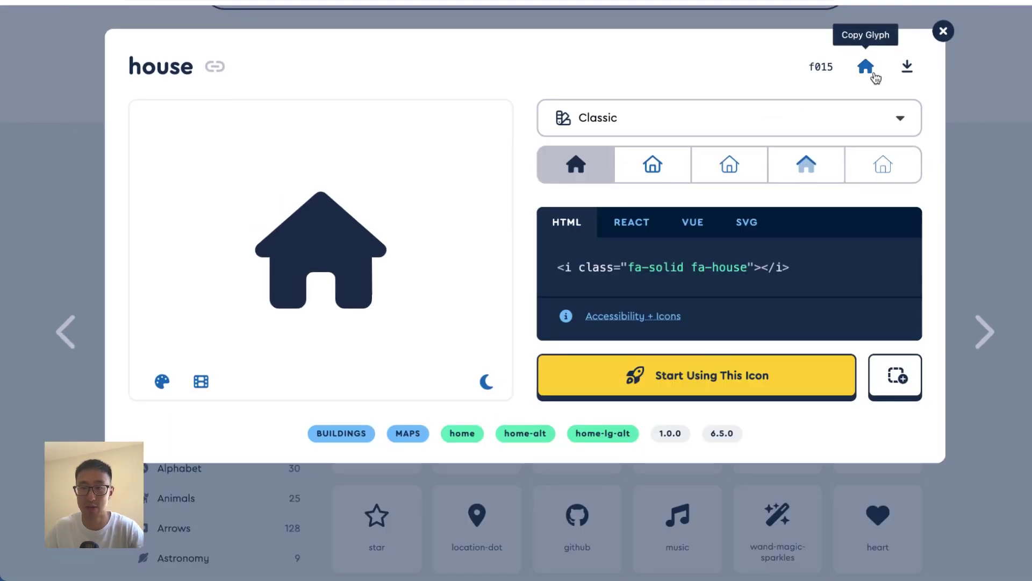
left_click(866, 66)
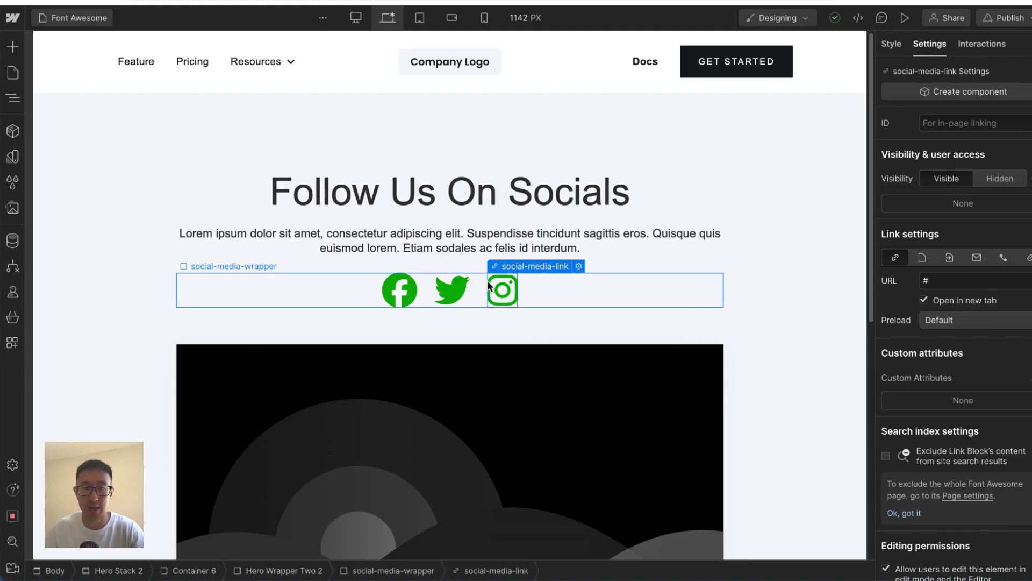
double_click(456, 289)
key("ctrl+v")
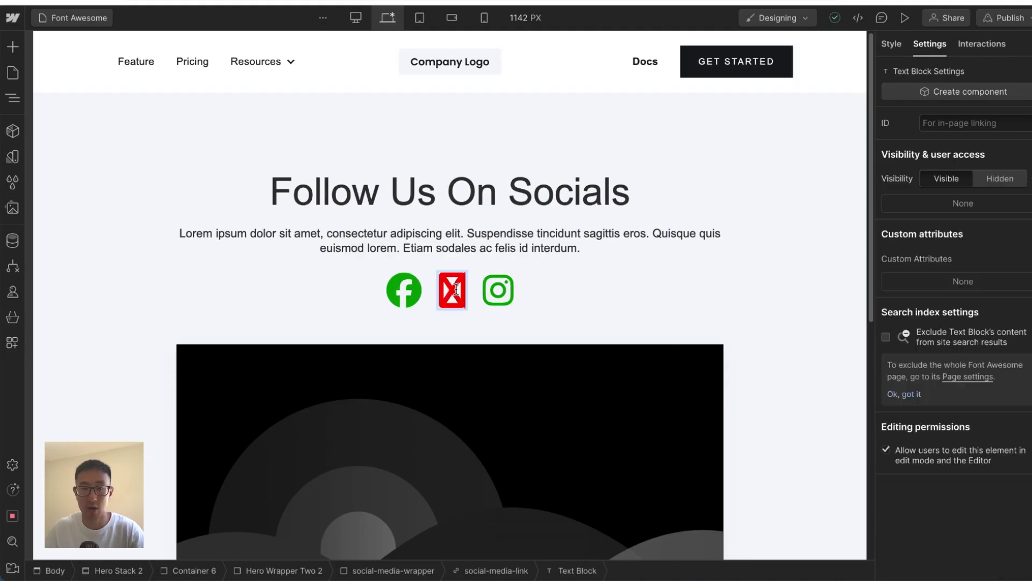
key("Escape")
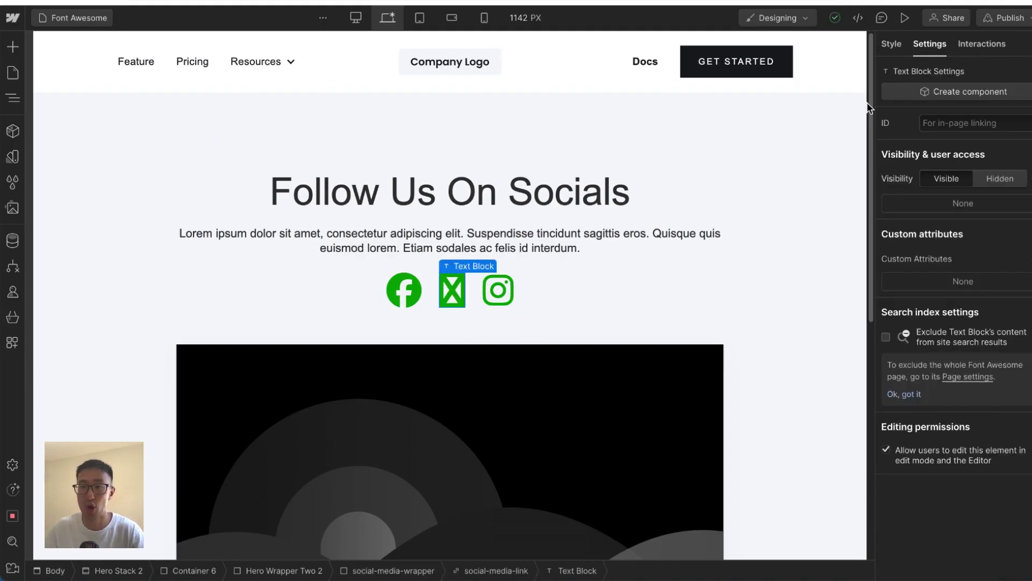
Add a 'solid' combo class to the middle link and set its font to Fa Solid 900.
left_click(891, 44)
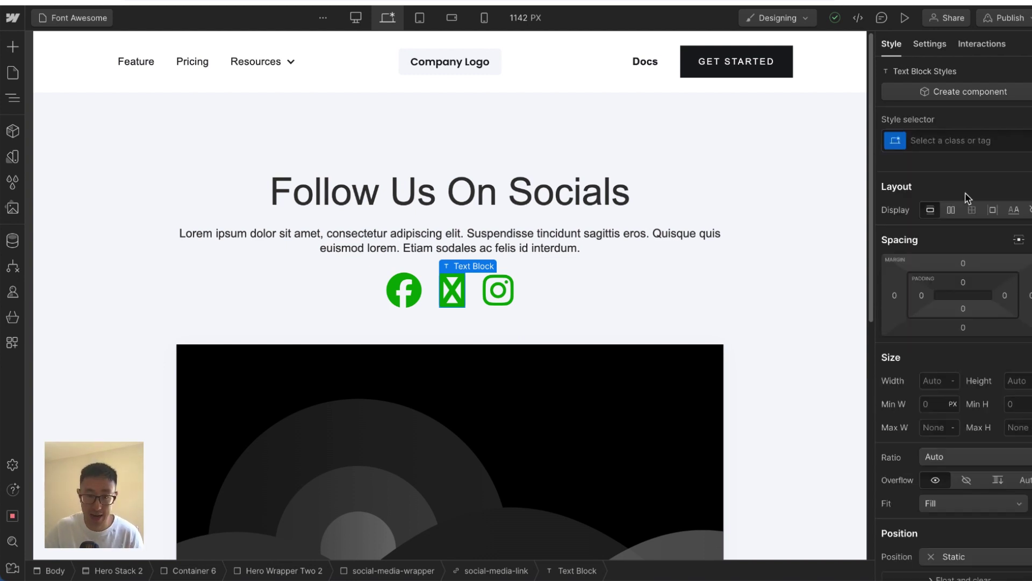
left_click(518, 570)
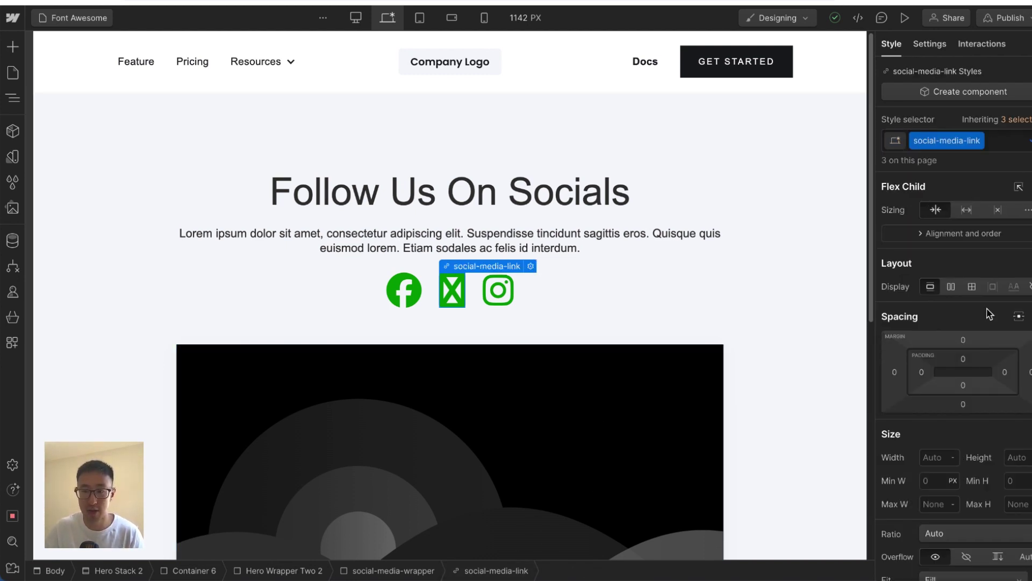
scroll(988, 315, "down", 5)
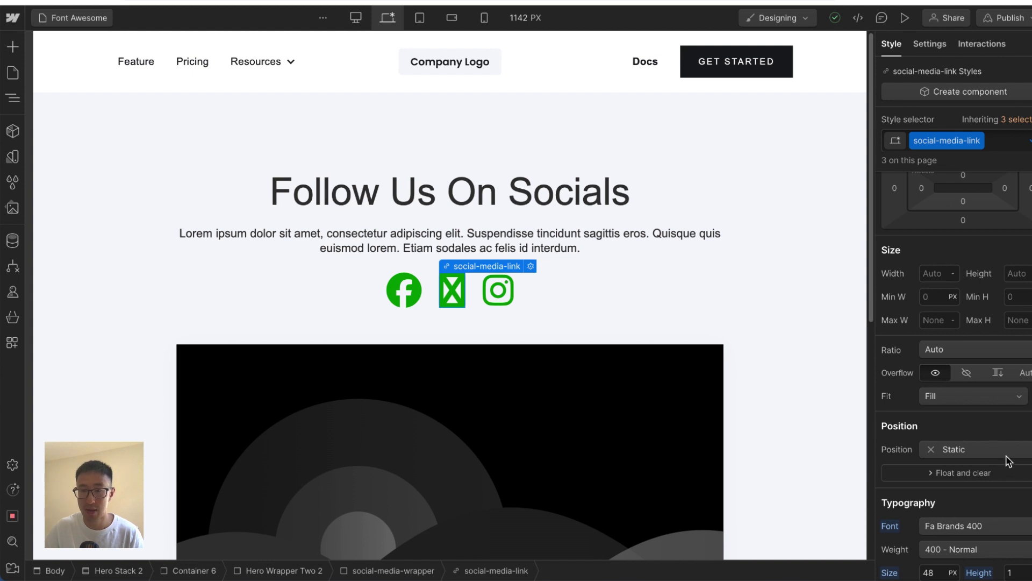
left_click(1016, 143)
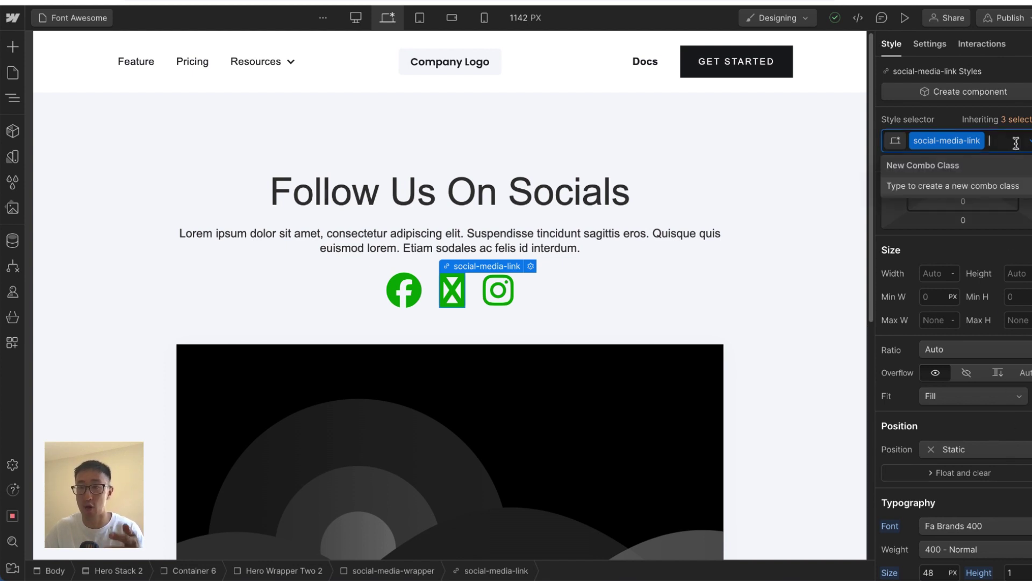
type("solid")
key("Return")
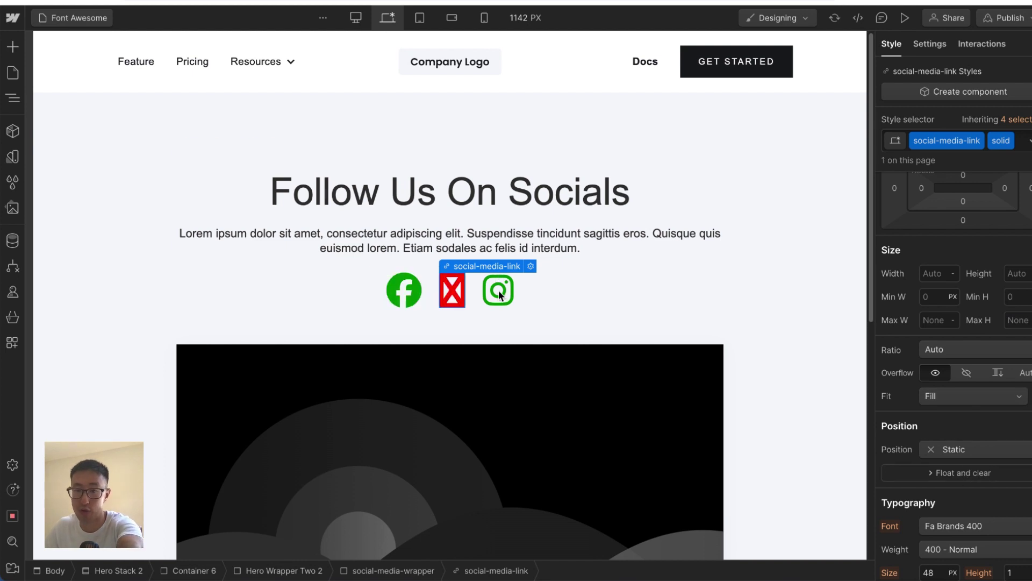
left_click(925, 525)
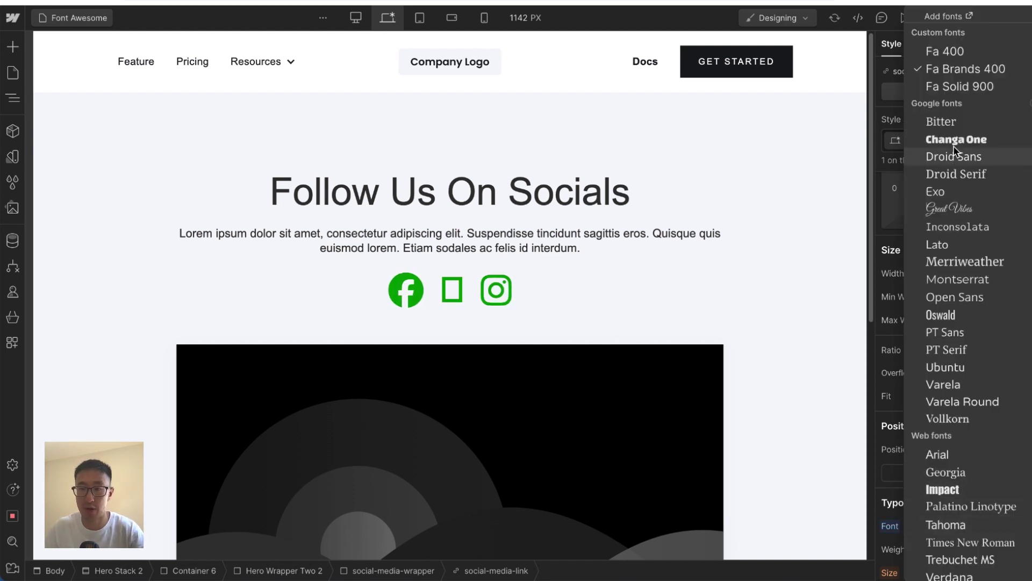
left_click(964, 87)
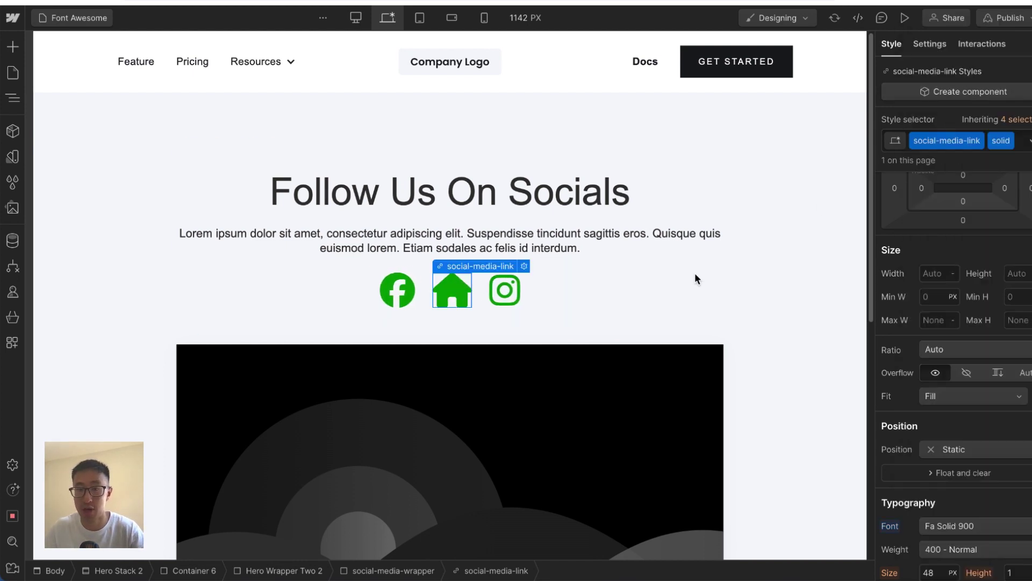
left_click(683, 280)
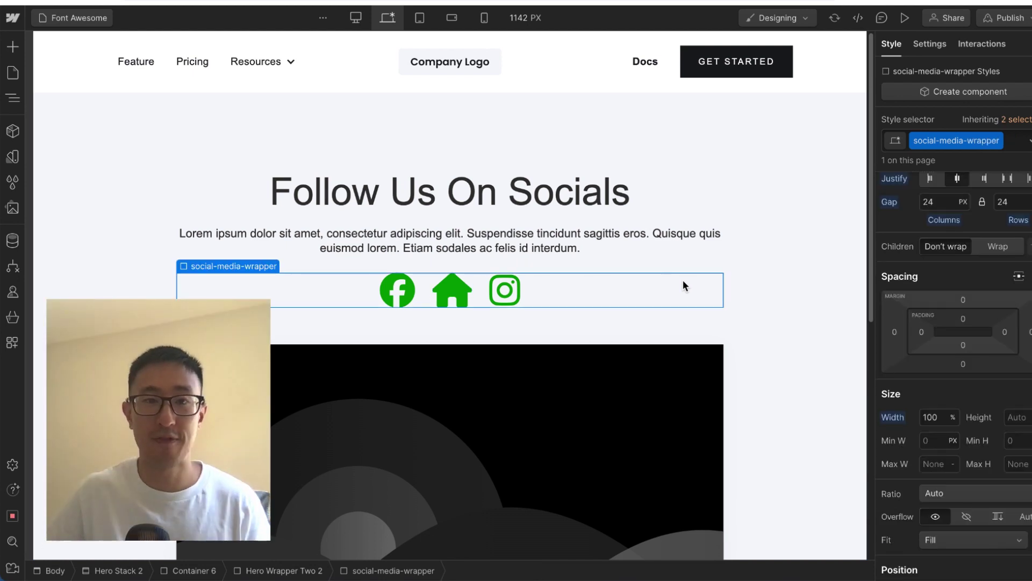
Close the house icon details in Font Awesome and scroll back up to the search bar.
key("super+Tab")
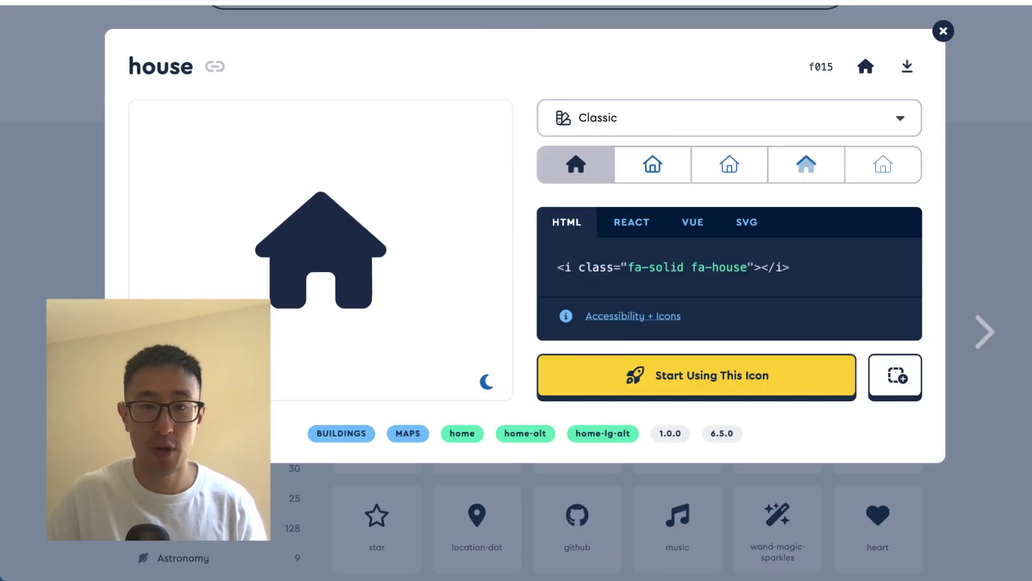
left_click(942, 33)
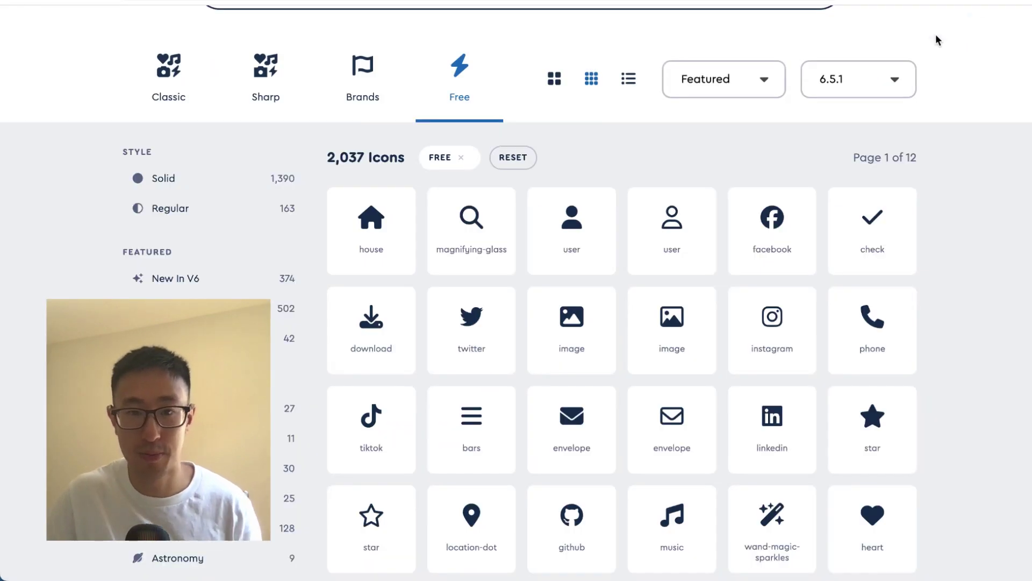
scroll(625, 263, "up", 2)
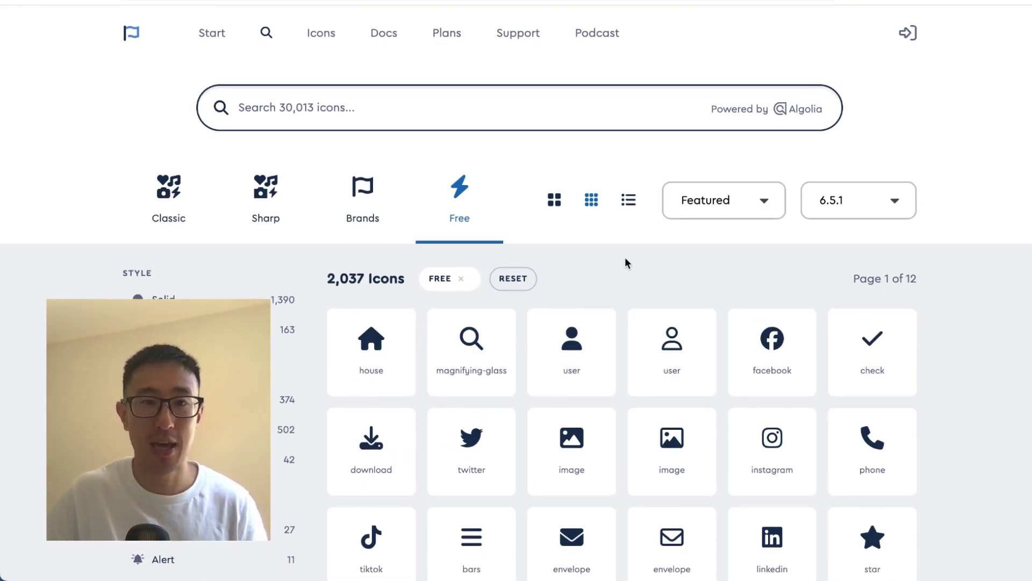